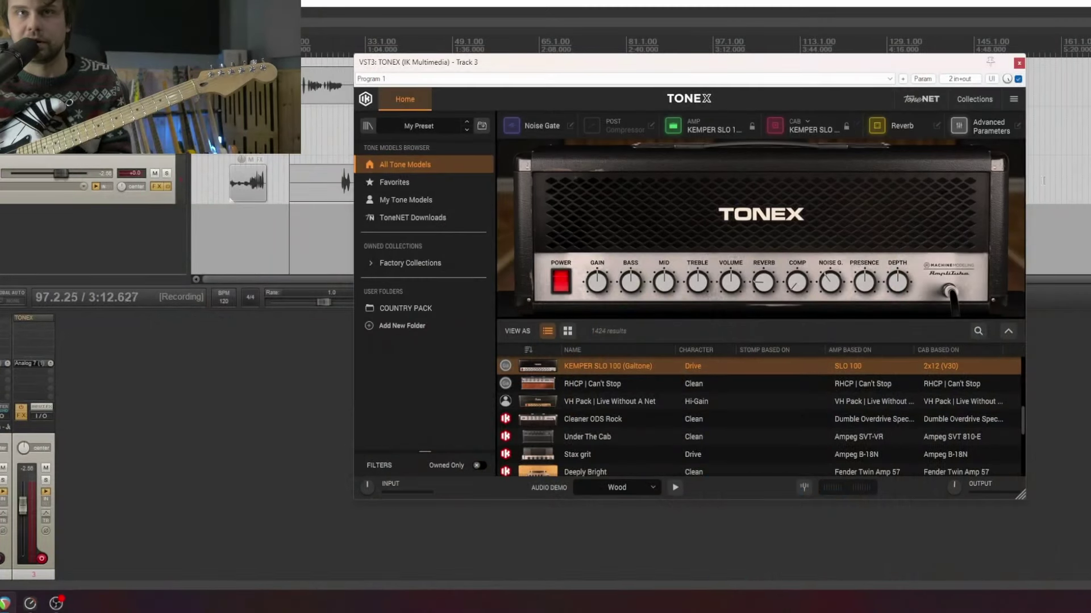
- Browse ToneNET's Top 10 Most Liked chart and load the Van Hagar | BALANCE tone model
{"action": "left_click", "coordinate": [925, 100]}
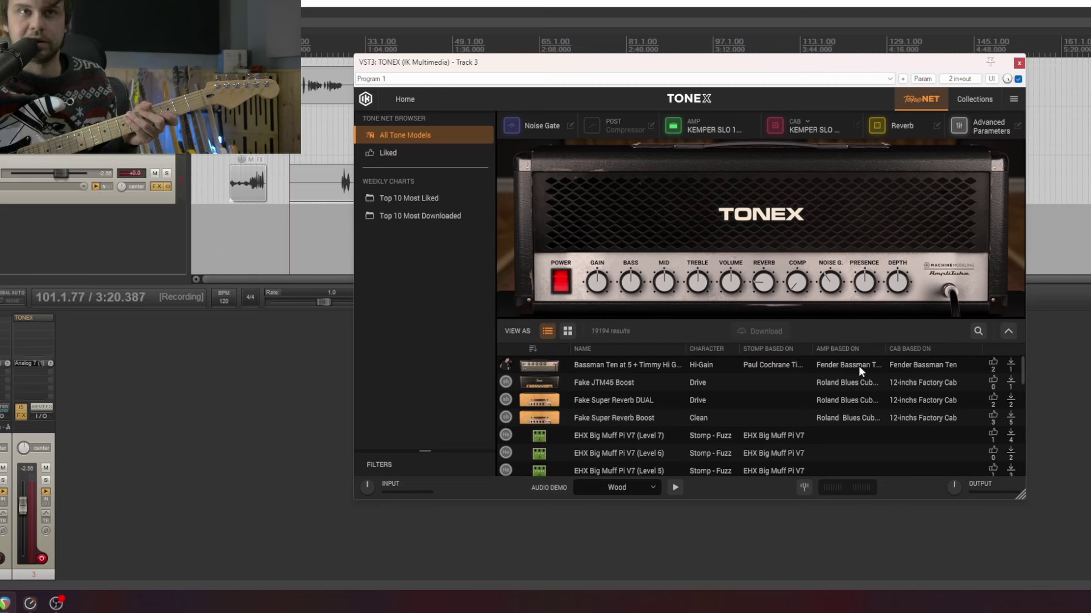
{"action": "left_click", "coordinate": [426, 202]}
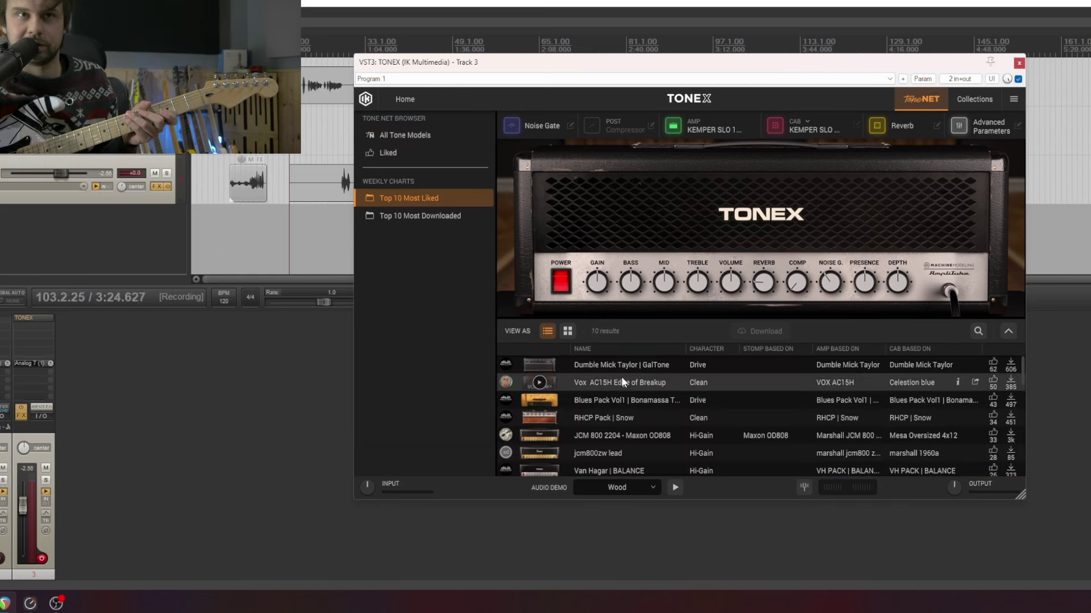
{"action": "scroll", "coordinate": [615, 417], "scroll_direction": "down", "scroll_amount": 1}
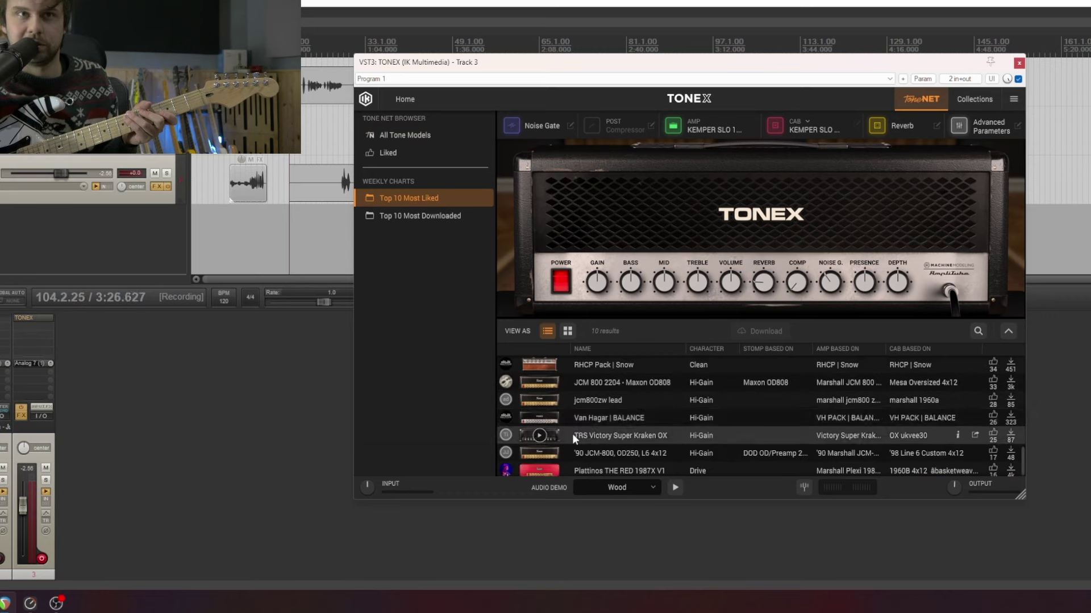
{"action": "left_click", "coordinate": [596, 418]}
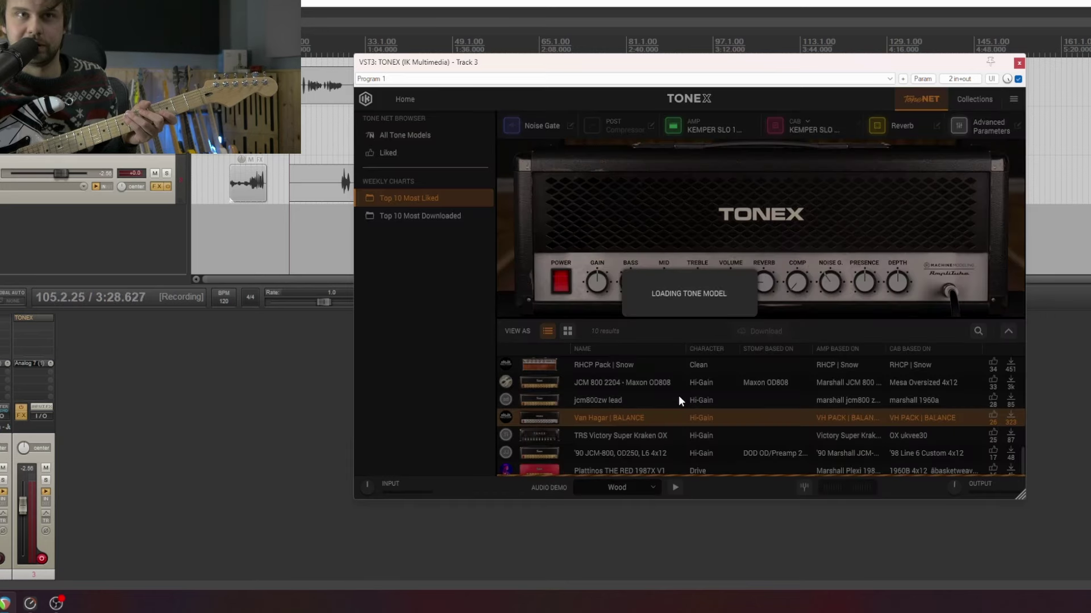
{"action": "scroll", "coordinate": [662, 398], "scroll_direction": "up", "scroll_amount": 1}
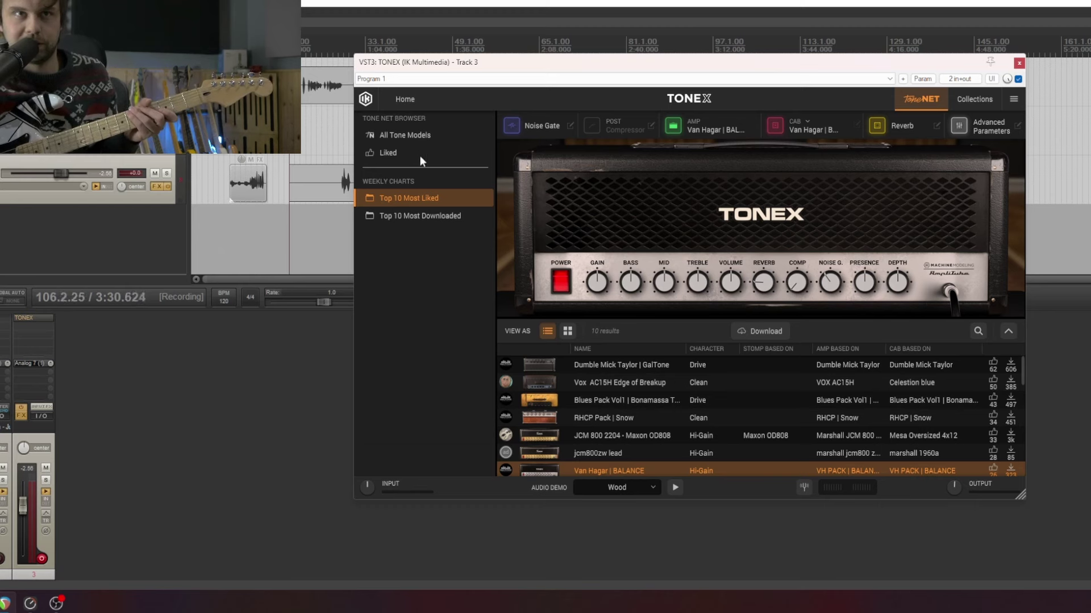
- Search all ToneNET tone models for "van hagar", load Van Hagar | BALANCE and download it
{"action": "left_click", "coordinate": [417, 135]}
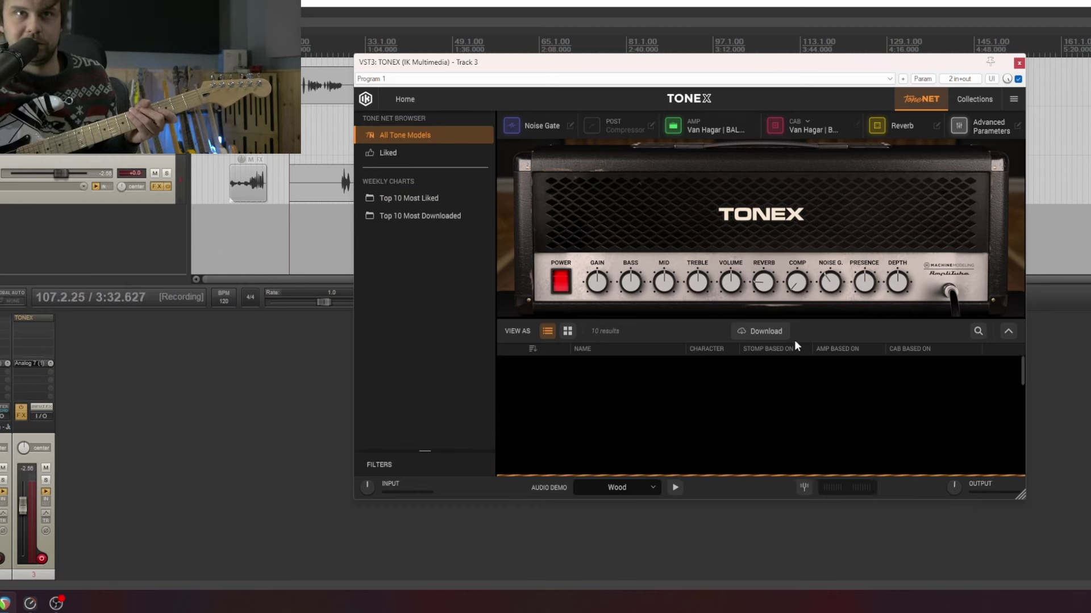
{"action": "left_click", "coordinate": [979, 332]}
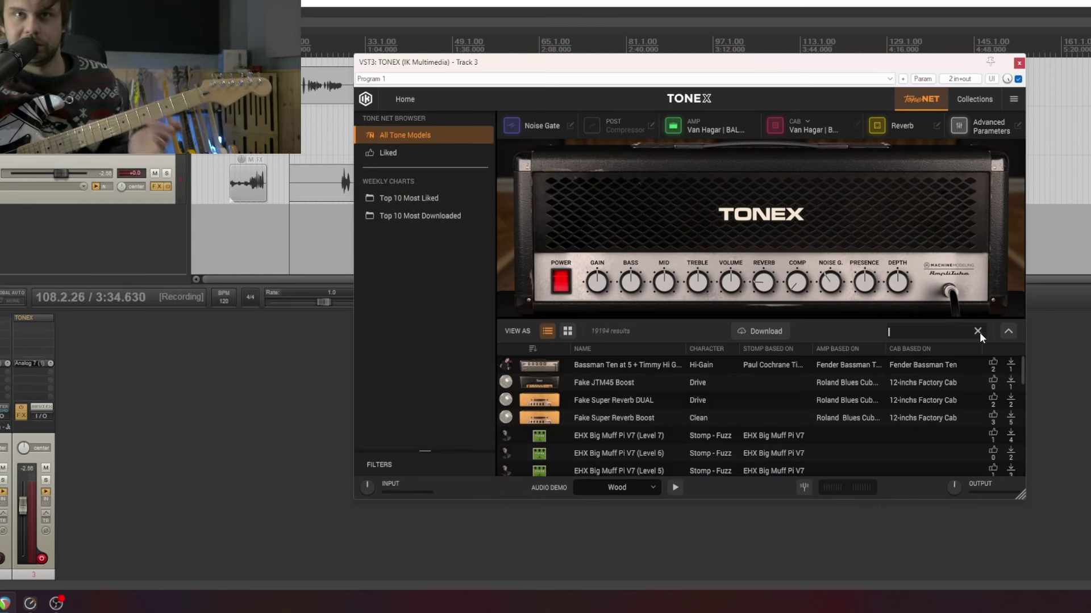
{"action": "type", "text": "van ha"}
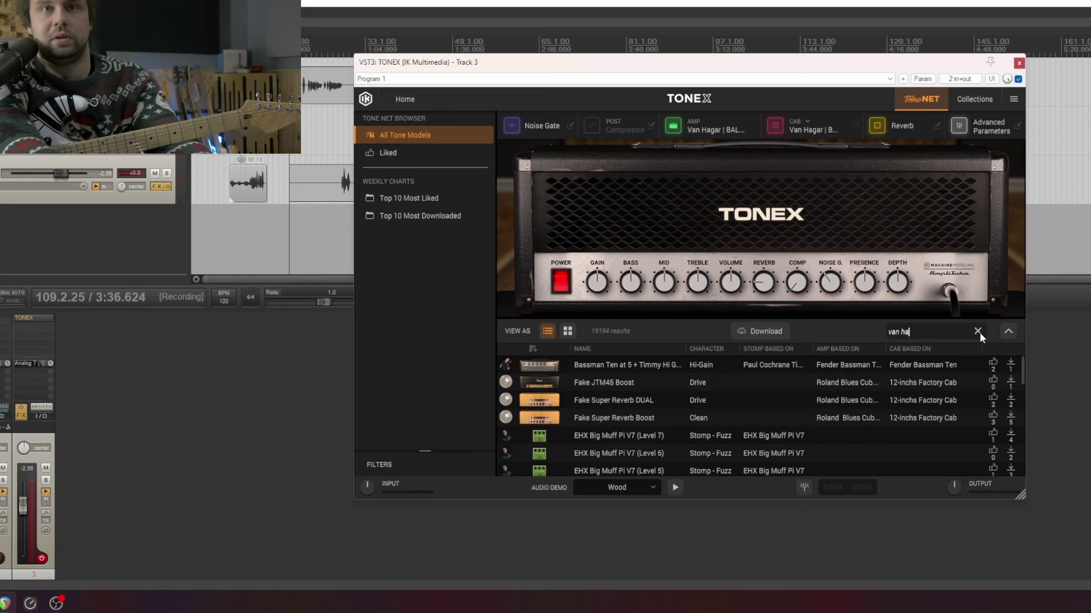
{"action": "type", "text": "gar"}
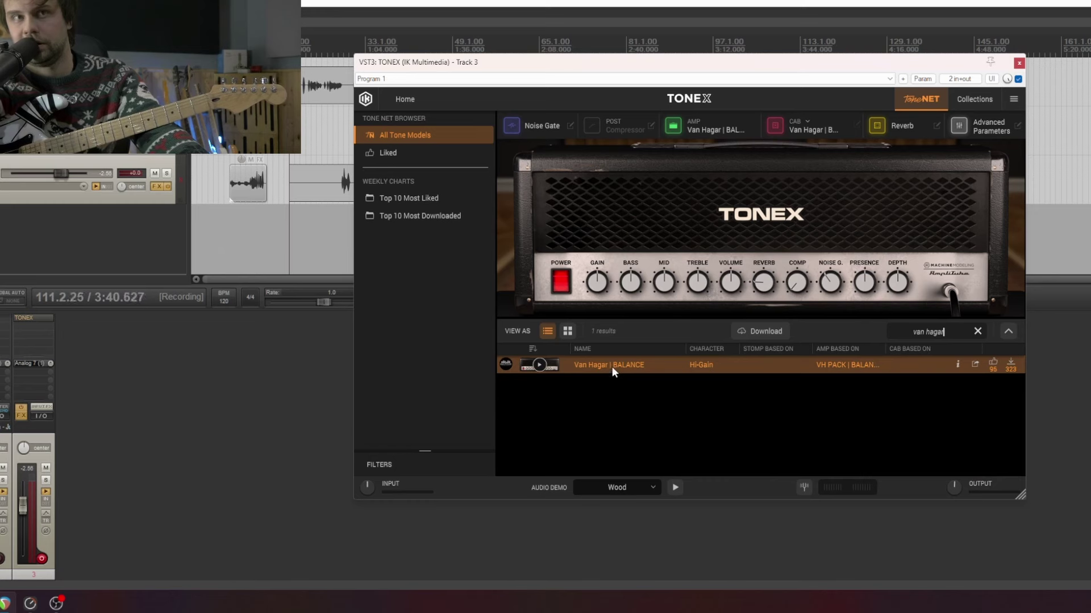
{"action": "mouse_move", "coordinate": [533, 371]}
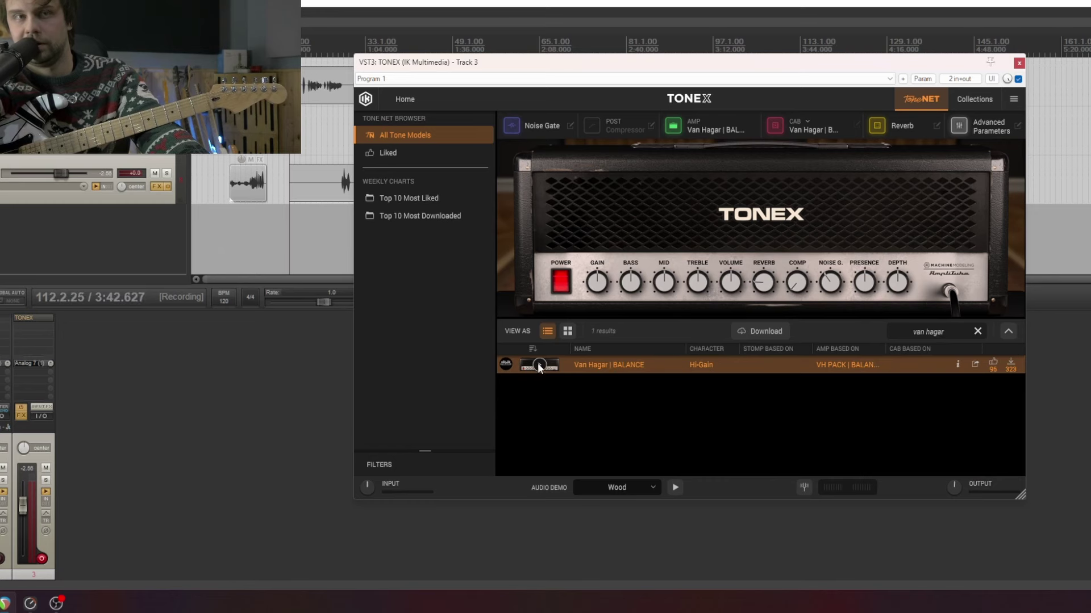
{"action": "double_click", "coordinate": [627, 363]}
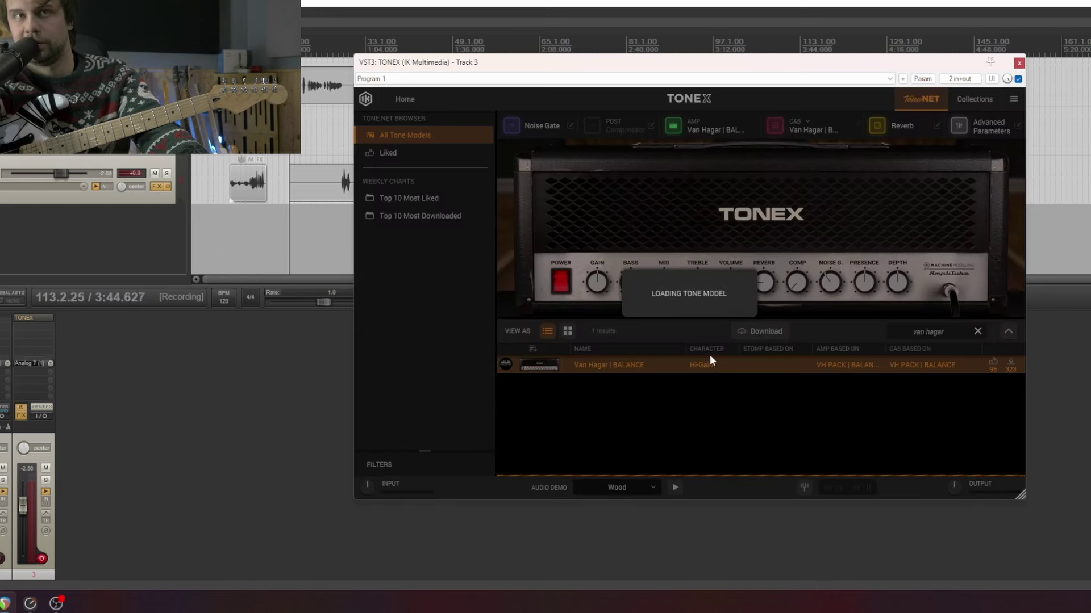
{"action": "left_click", "coordinate": [766, 329]}
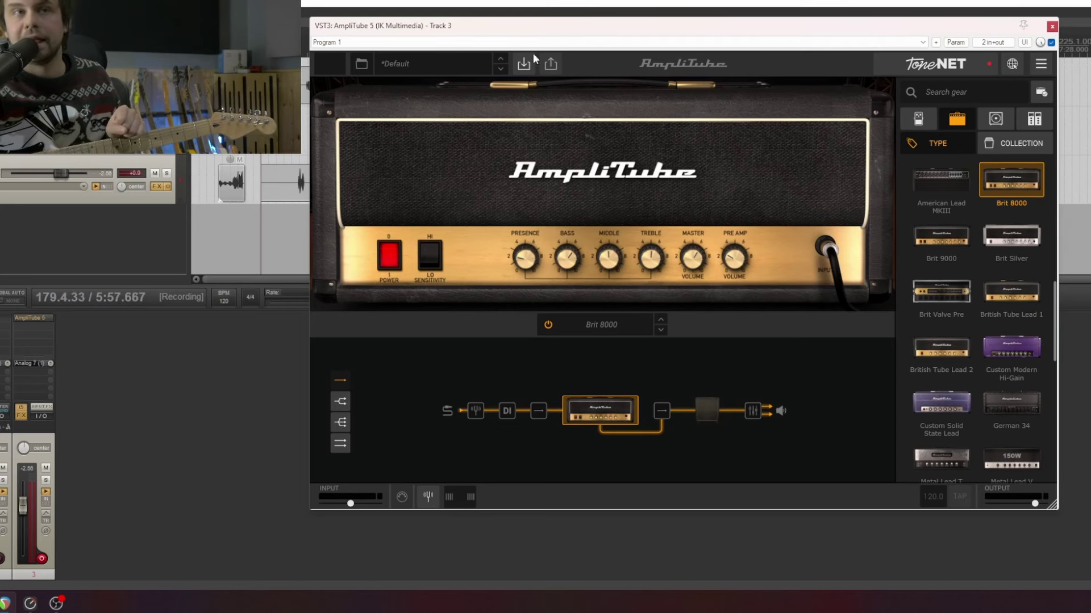
- In AmpliTube 5, split the signal chain into two parallel amp paths and replace both Brit 8000 amps with TONEX
{"action": "left_click", "coordinate": [343, 402]}
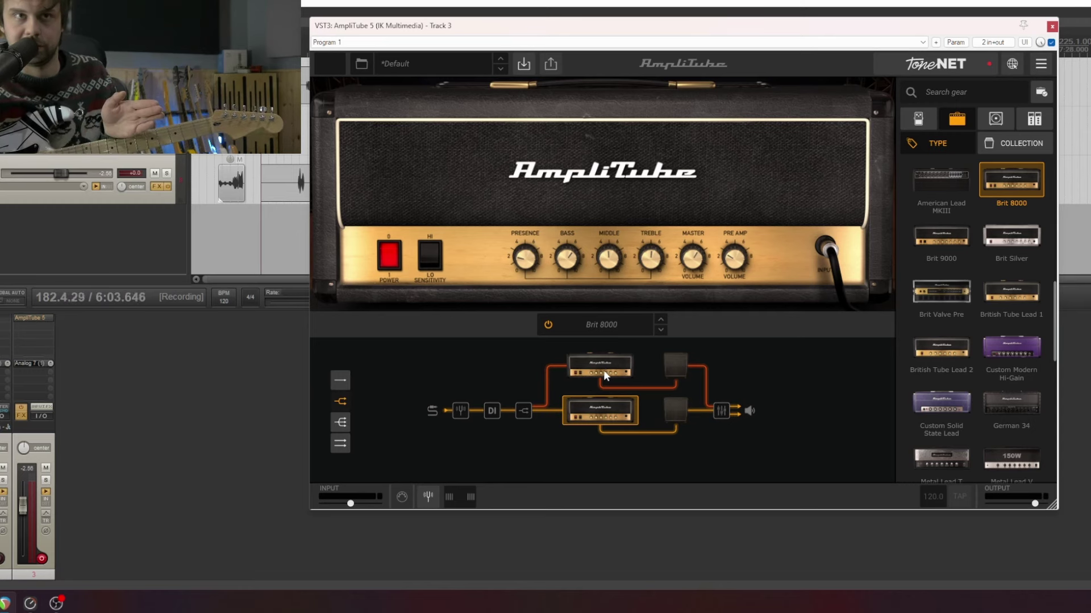
{"action": "left_click", "coordinate": [600, 373]}
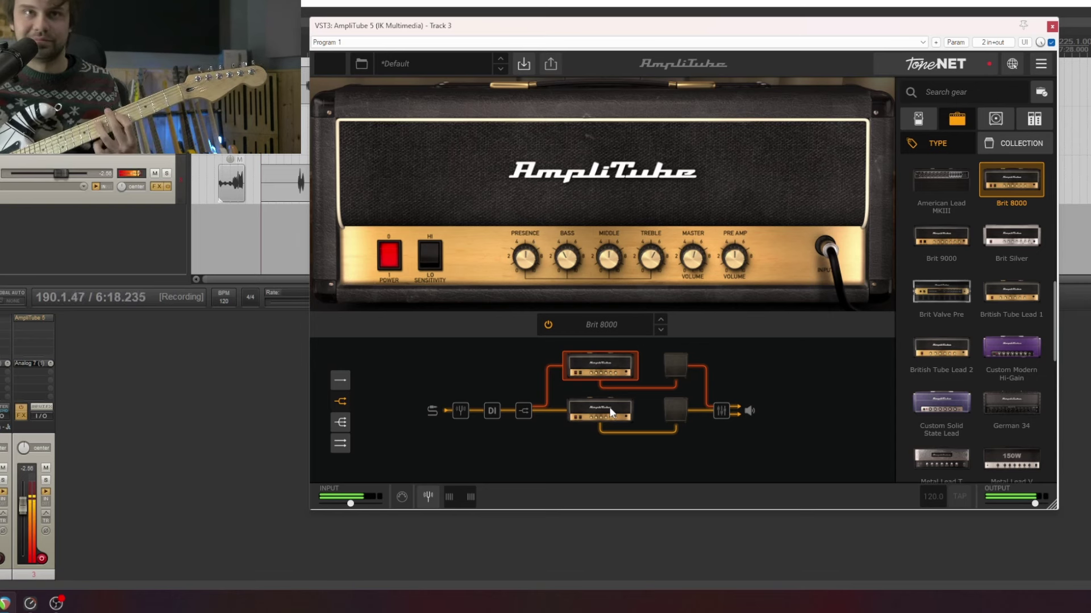
{"action": "scroll", "coordinate": [1016, 261], "scroll_direction": "up", "scroll_amount": 5}
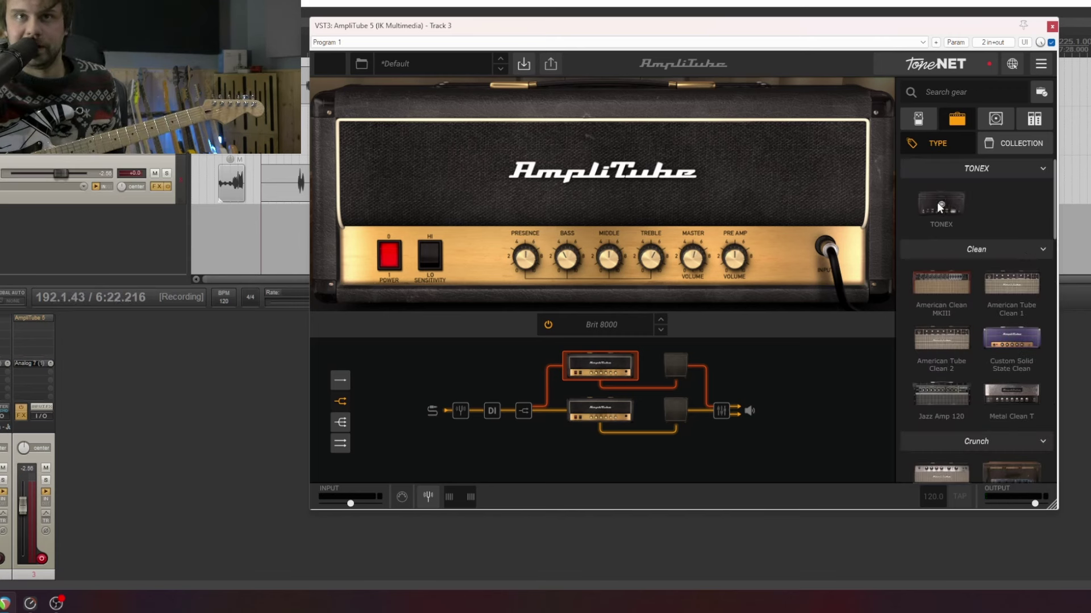
{"action": "left_click_drag", "start_coordinate": [884, 222], "coordinate": [611, 372]}
- Bypass the 4x12 Brit 8000 cabinets in both parallel signal paths
{"action": "left_click", "coordinate": [667, 329]}
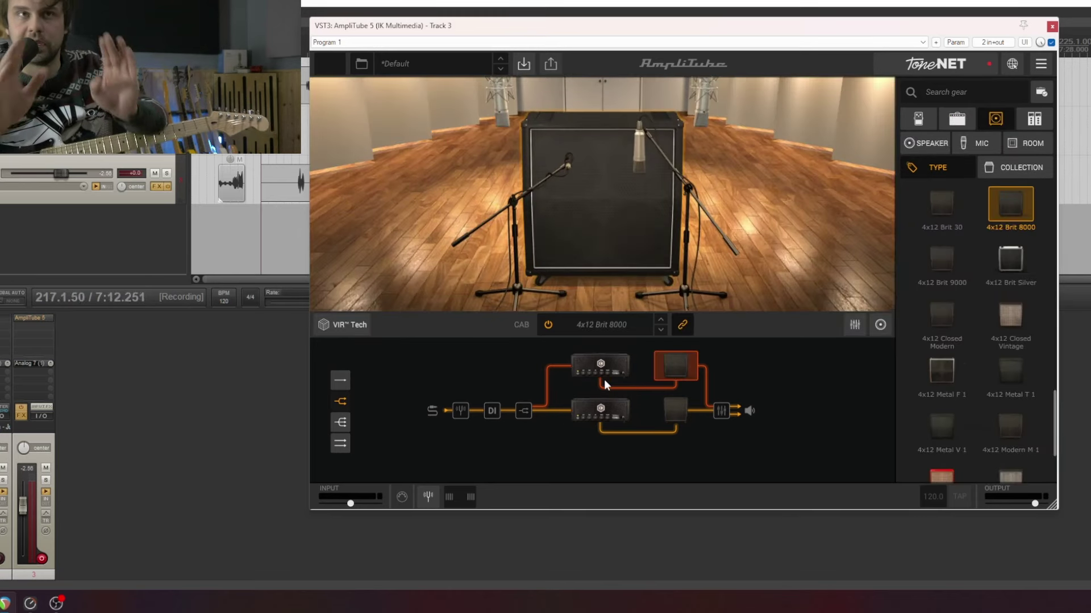
{"action": "left_click", "coordinate": [551, 325]}
{"action": "left_click", "coordinate": [679, 410]}
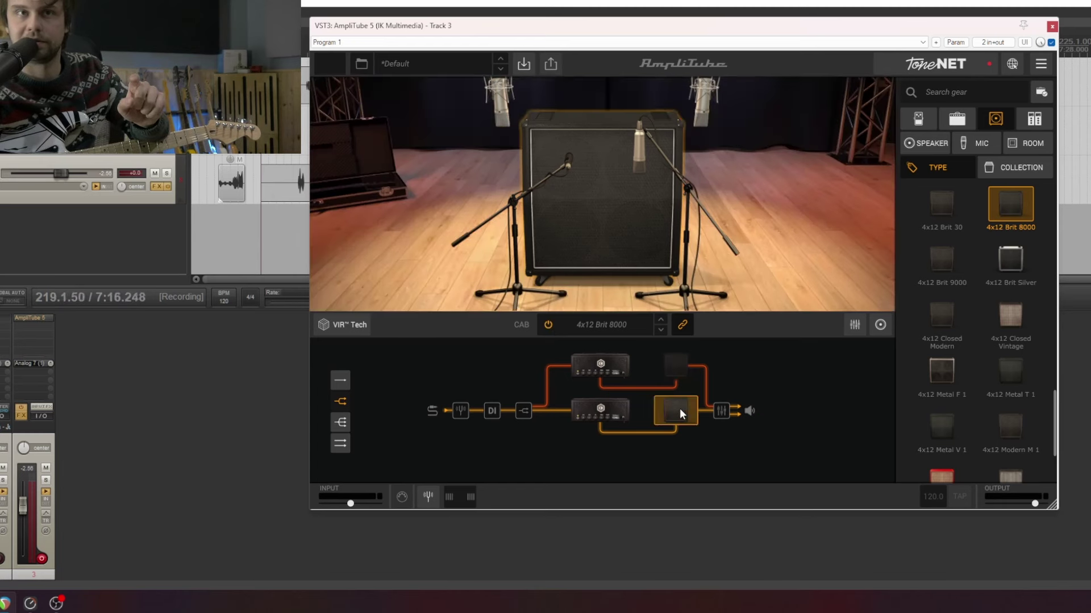
{"action": "left_click", "coordinate": [553, 327]}
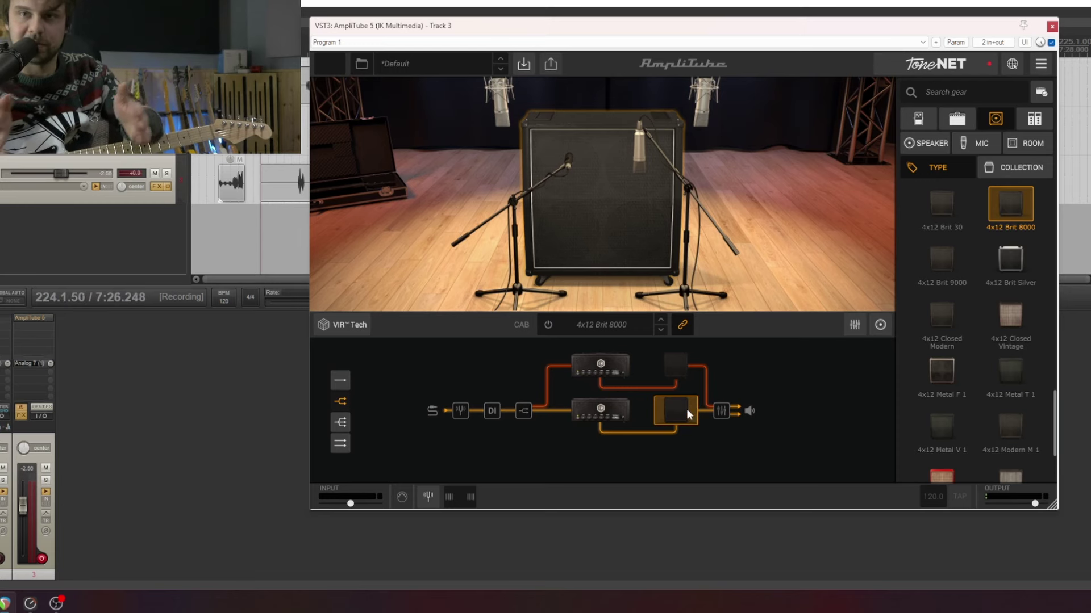
- Find "hagar" among the upper-path TONEX amp's tone models and load Van Hagar | BALANCE
{"action": "left_click", "coordinate": [589, 358]}
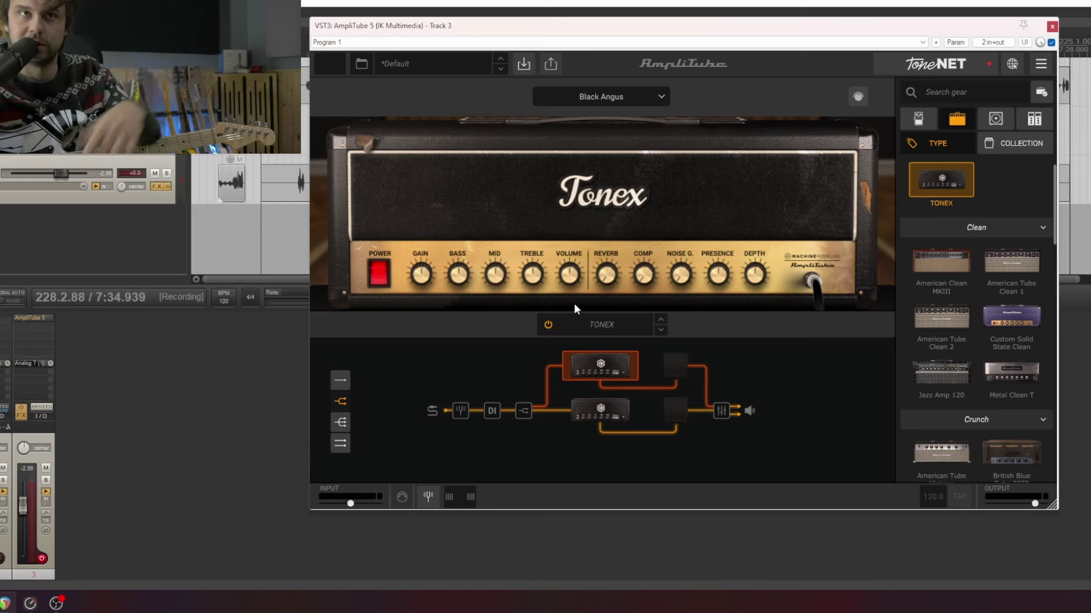
{"action": "left_click", "coordinate": [608, 97]}
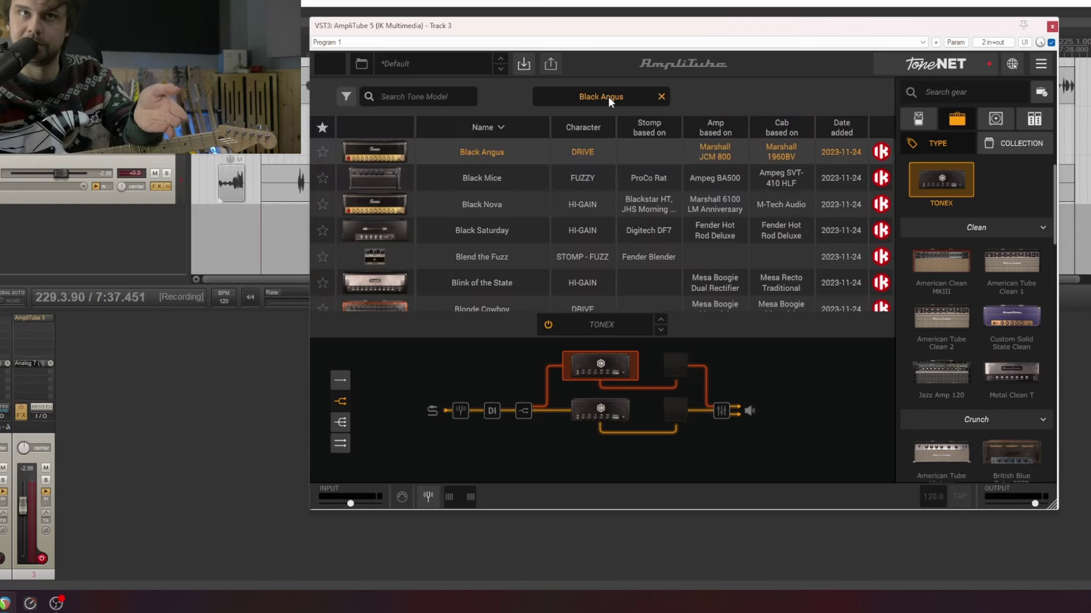
{"action": "left_click", "coordinate": [410, 99]}
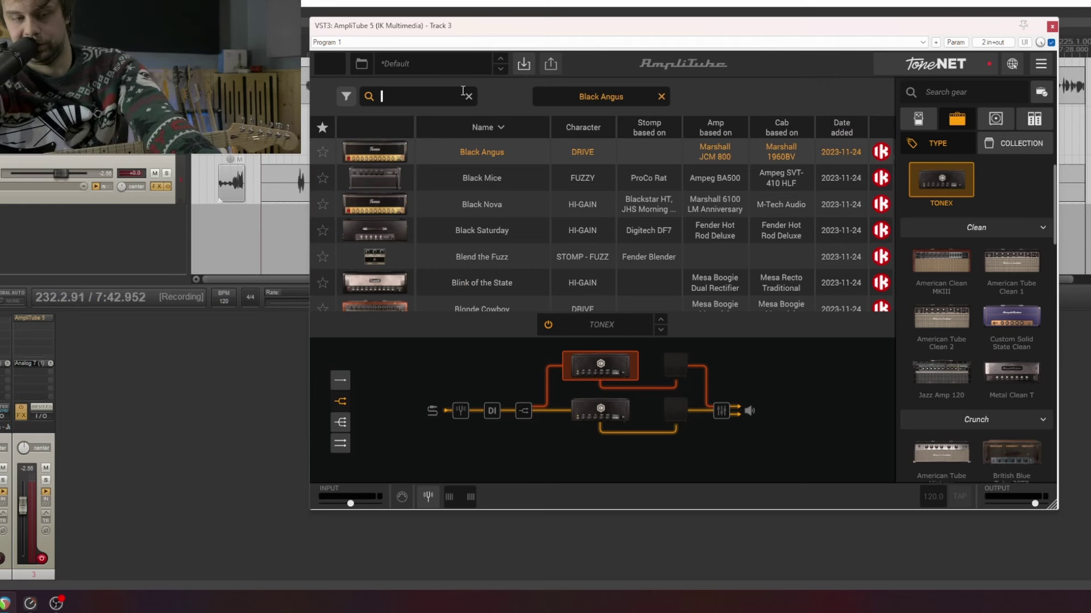
{"action": "type", "text": "hagar"}
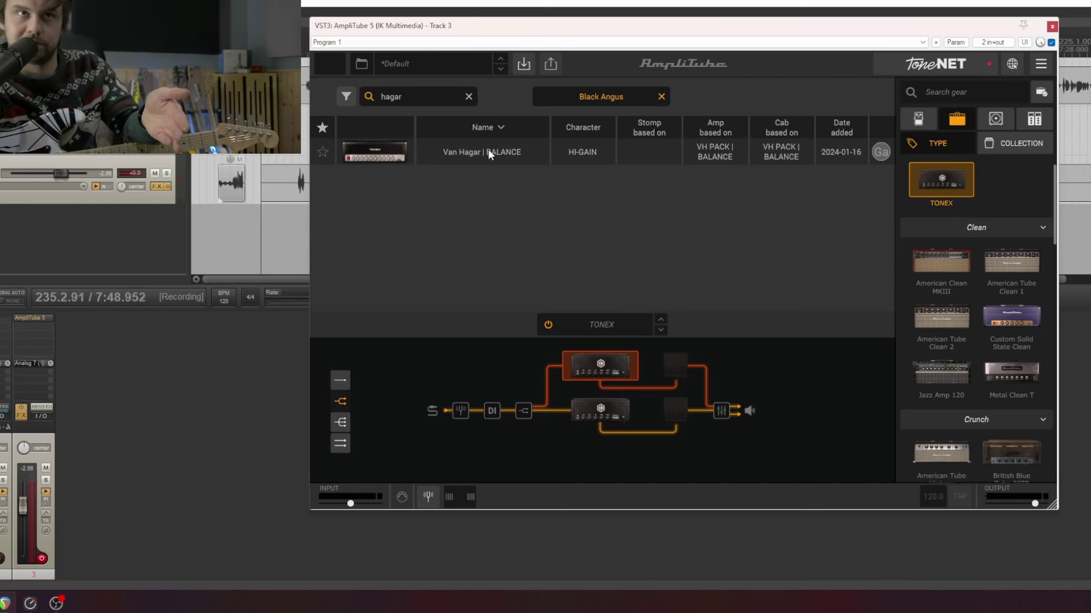
{"action": "left_click", "coordinate": [499, 154]}
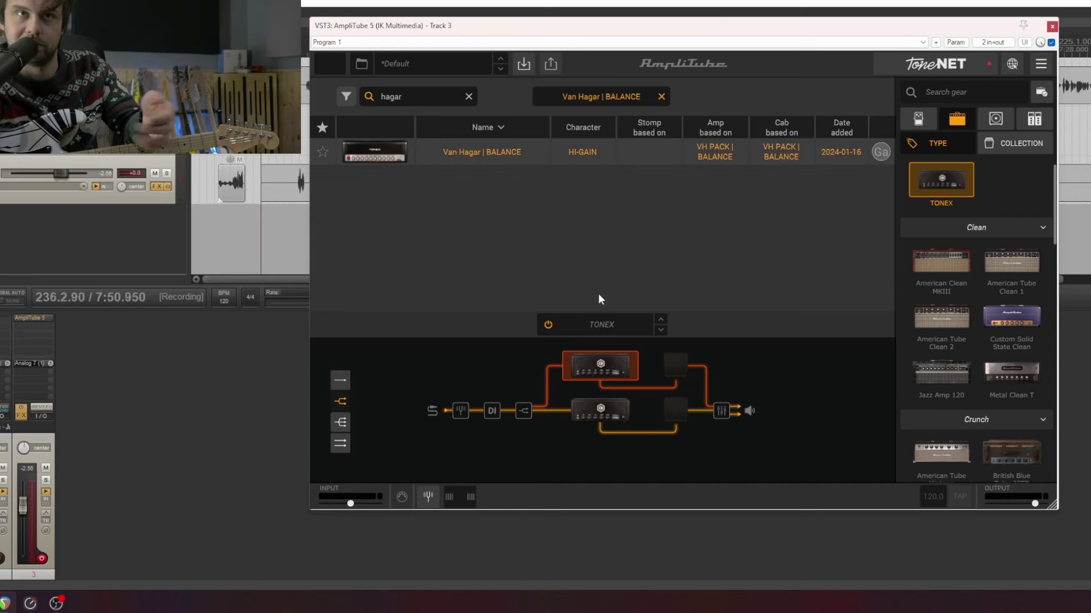
- Find "hagar" among the lower-path TONEX amp's tone models and load Van Hagar | BALANCE
{"action": "left_click", "coordinate": [594, 410]}
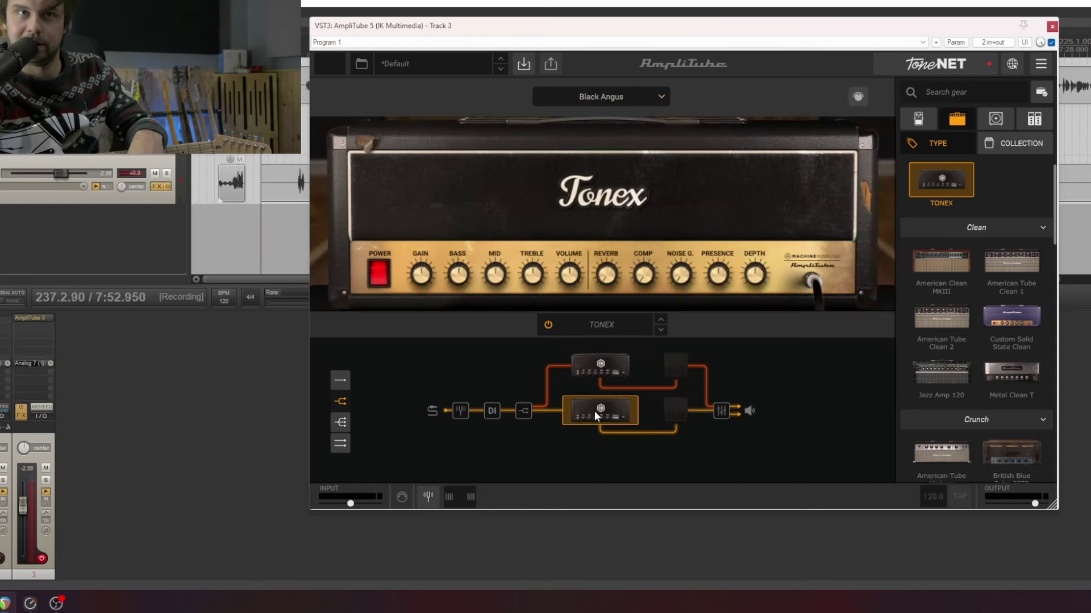
{"action": "left_click", "coordinate": [585, 96]}
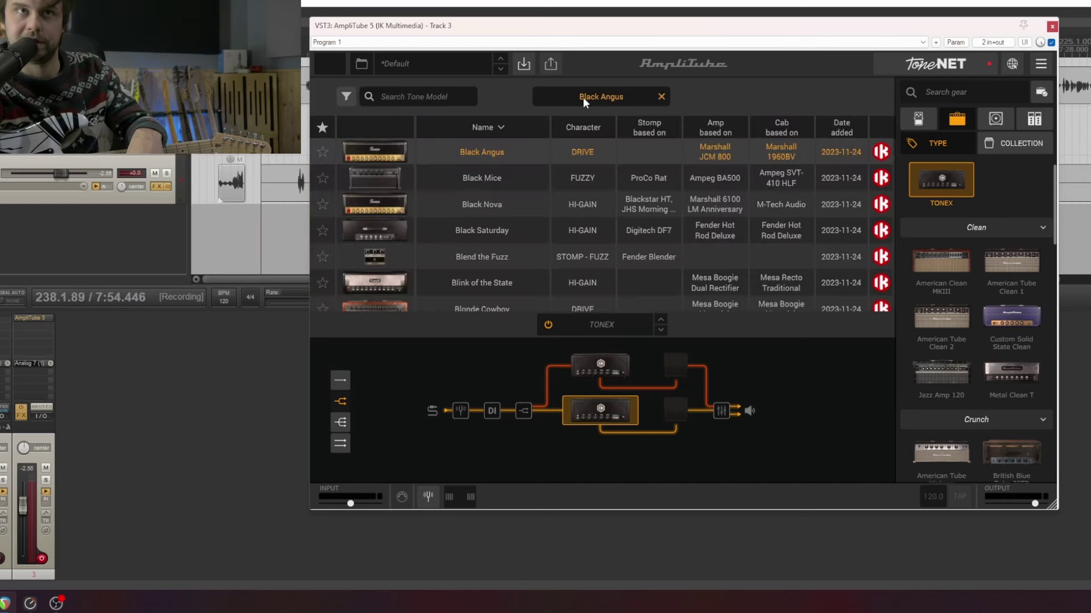
{"action": "left_click", "coordinate": [417, 103]}
{"action": "type", "text": "hagar"}
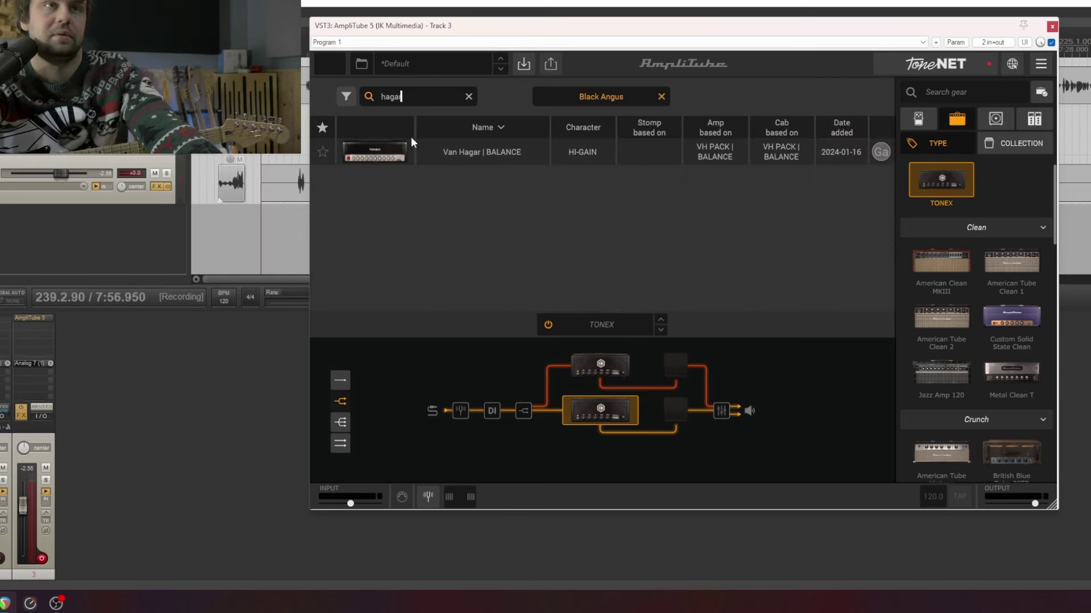
{"action": "left_click", "coordinate": [412, 145]}
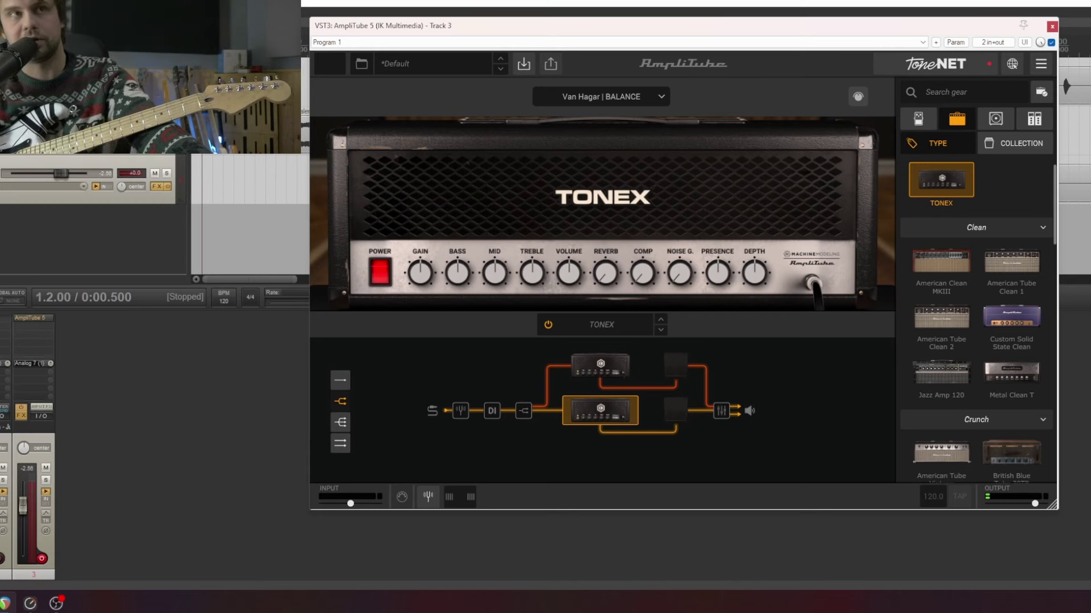
- Play the project from the start as a reference for the dual-TONEX tone, and stop playback
{"action": "key", "text": "space"}
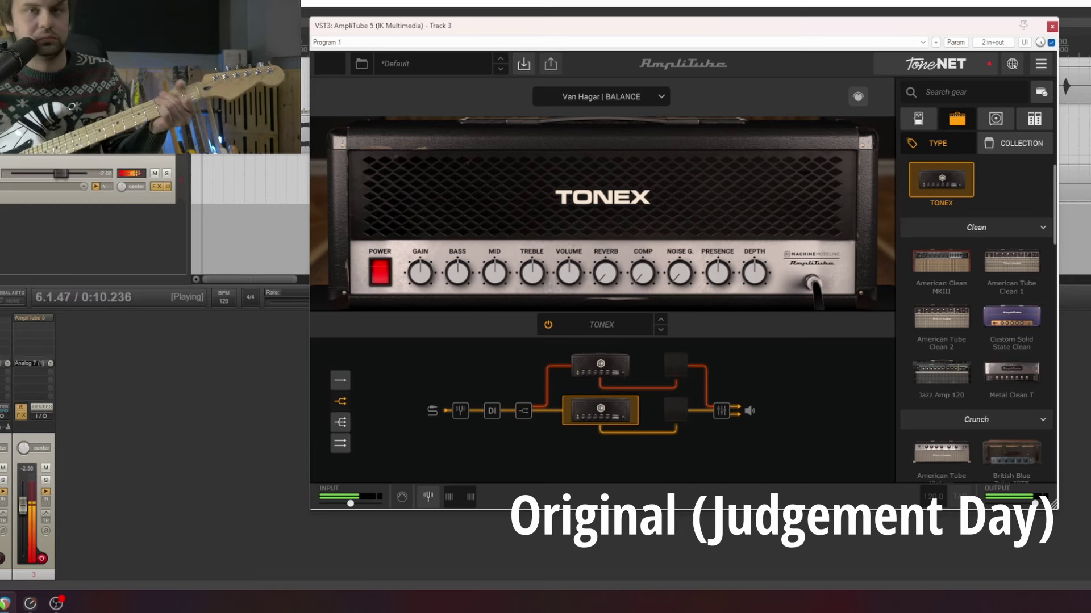
{"action": "key", "text": "space"}
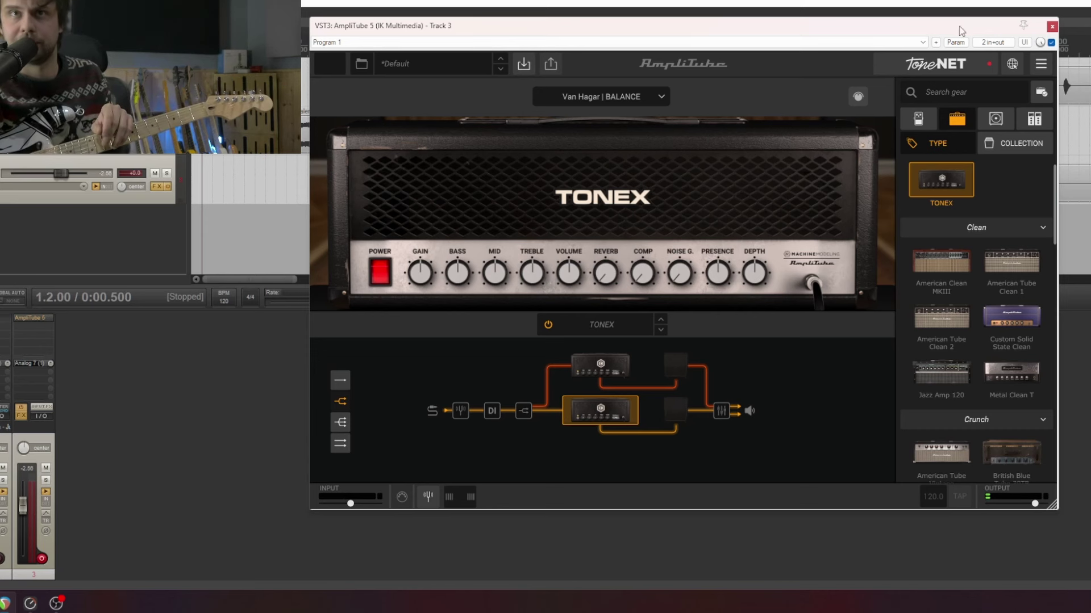
- Add a Hall Reverb rack unit after the mixer in the signal chain and check it against the project playback
{"action": "left_click", "coordinate": [1033, 119]}
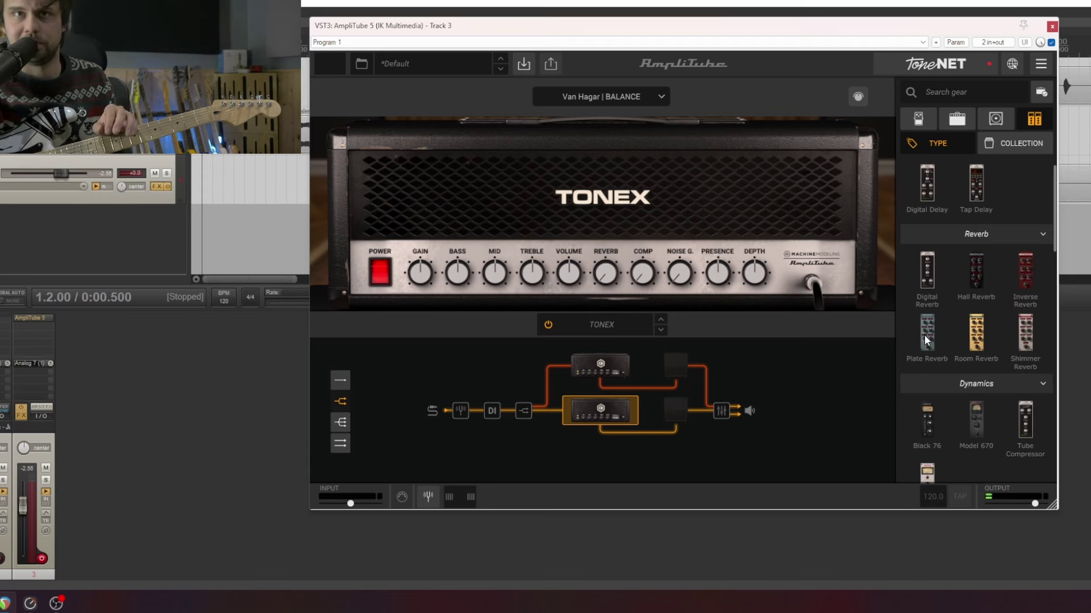
{"action": "left_click_drag", "start_coordinate": [820, 302], "coordinate": [727, 414]}
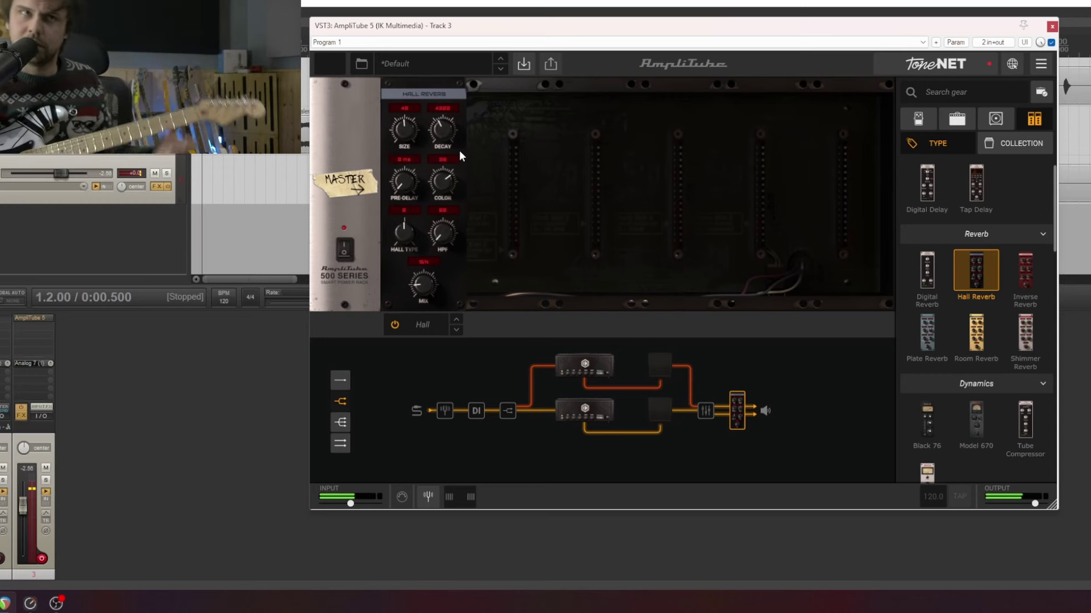
{"action": "key", "text": "space"}
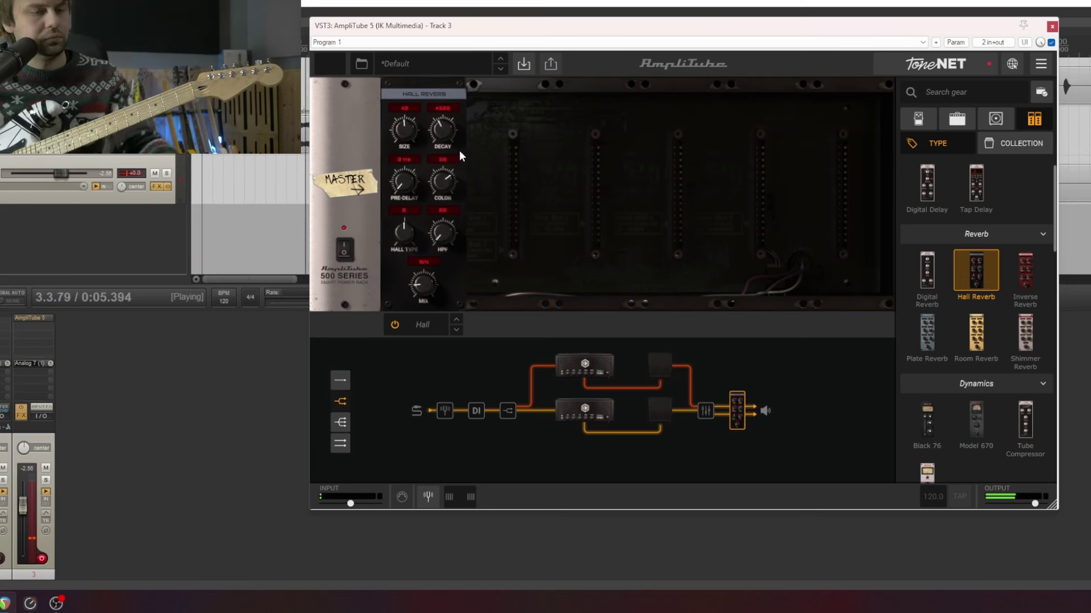
{"action": "key", "text": "space"}
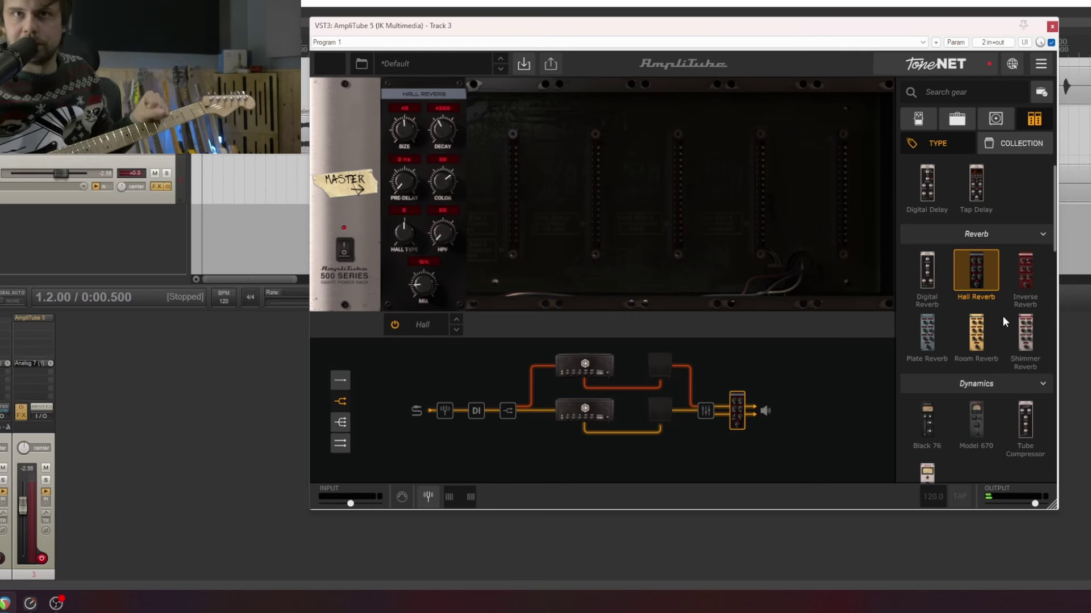
- Add a Digital Chorus modulation unit to the master rack, directly after the Hall Reverb
{"action": "scroll", "coordinate": [998, 344], "scroll_direction": "down", "scroll_amount": 5}
{"action": "scroll", "coordinate": [1000, 344], "scroll_direction": "down", "scroll_amount": 4}
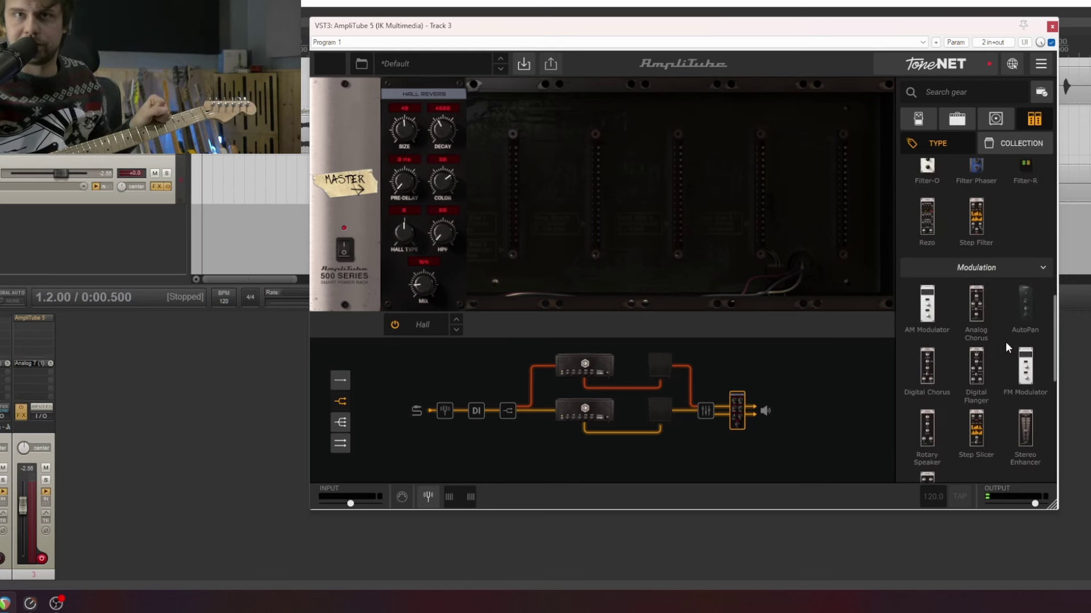
{"action": "left_click_drag", "start_coordinate": [917, 377], "coordinate": [760, 421]}
{"action": "left_click_drag", "start_coordinate": [751, 417], "coordinate": [754, 418]}
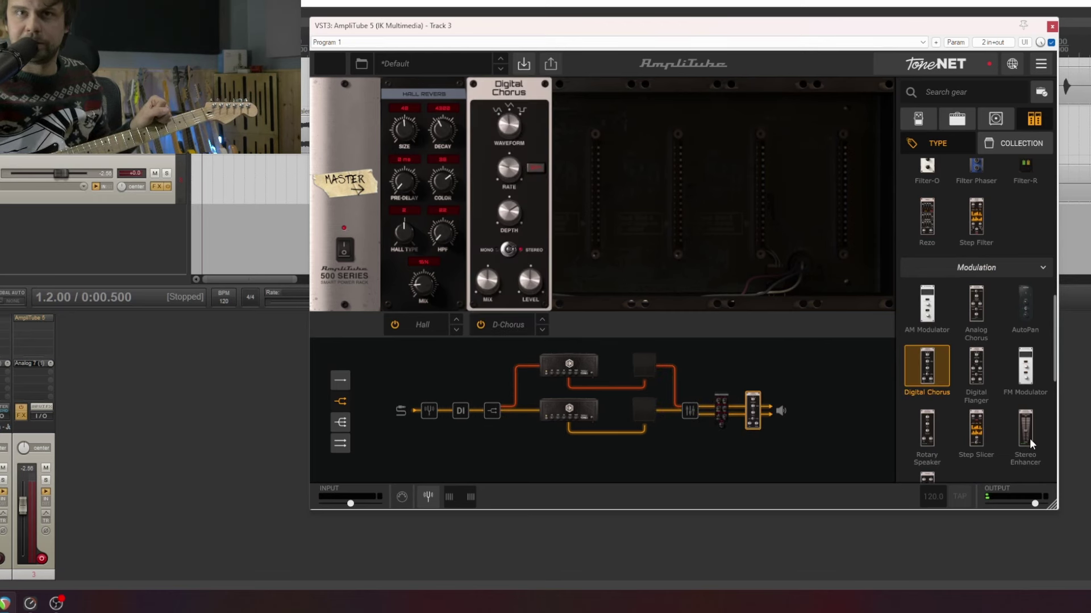
- Add a Stereo Enhancer between the Hall Reverb and Digital Chorus, then lower the chorus's depth and set its mix to about 29.2%
{"action": "left_click_drag", "start_coordinate": [1028, 437], "coordinate": [741, 410]}
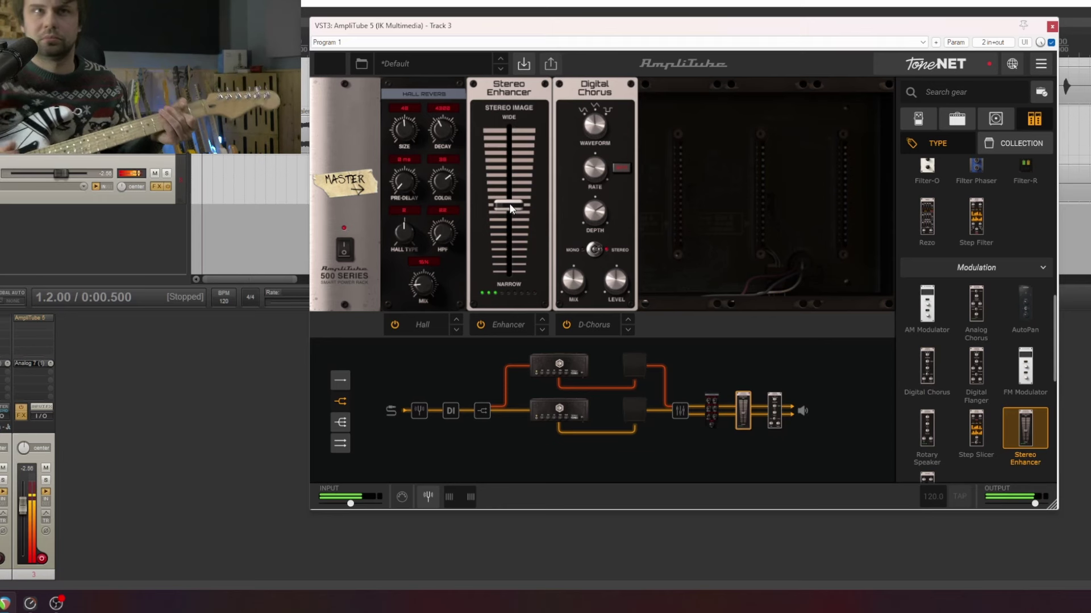
{"action": "left_click", "coordinate": [598, 222]}
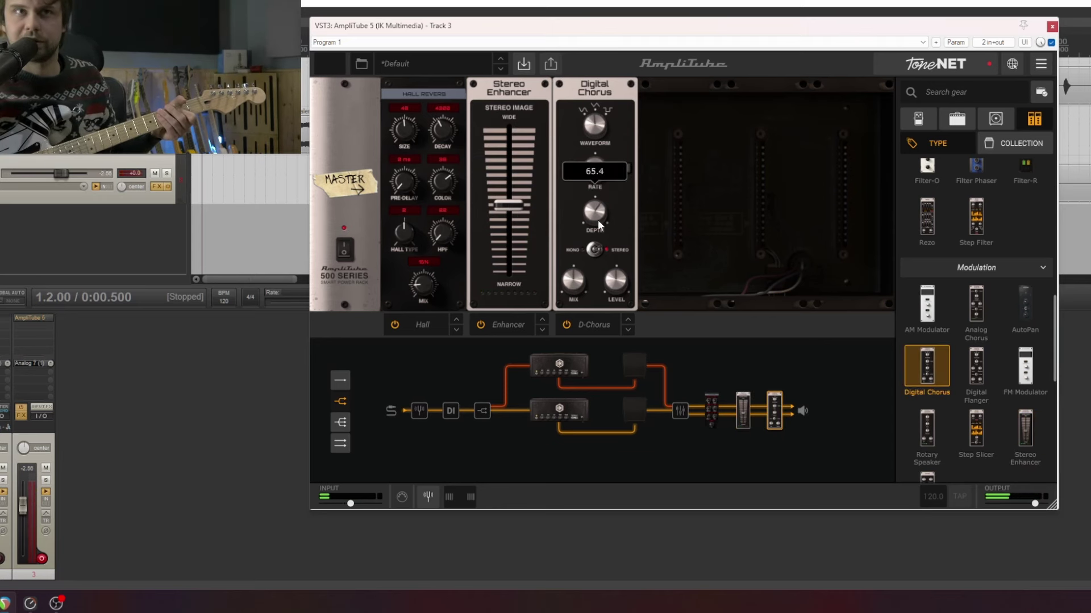
{"action": "left_click_drag", "start_coordinate": [598, 225], "coordinate": [602, 260]}
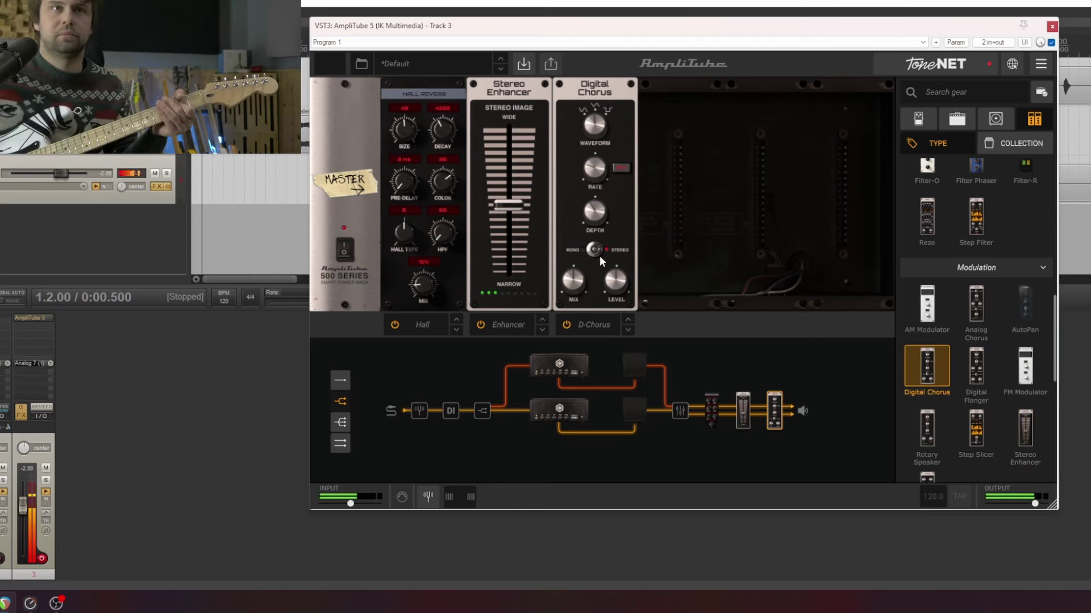
{"action": "left_click_drag", "start_coordinate": [594, 219], "coordinate": [590, 250]}
{"action": "mouse_move", "coordinate": [566, 291]}
{"action": "left_click_drag", "start_coordinate": [567, 291], "coordinate": [567, 319]}
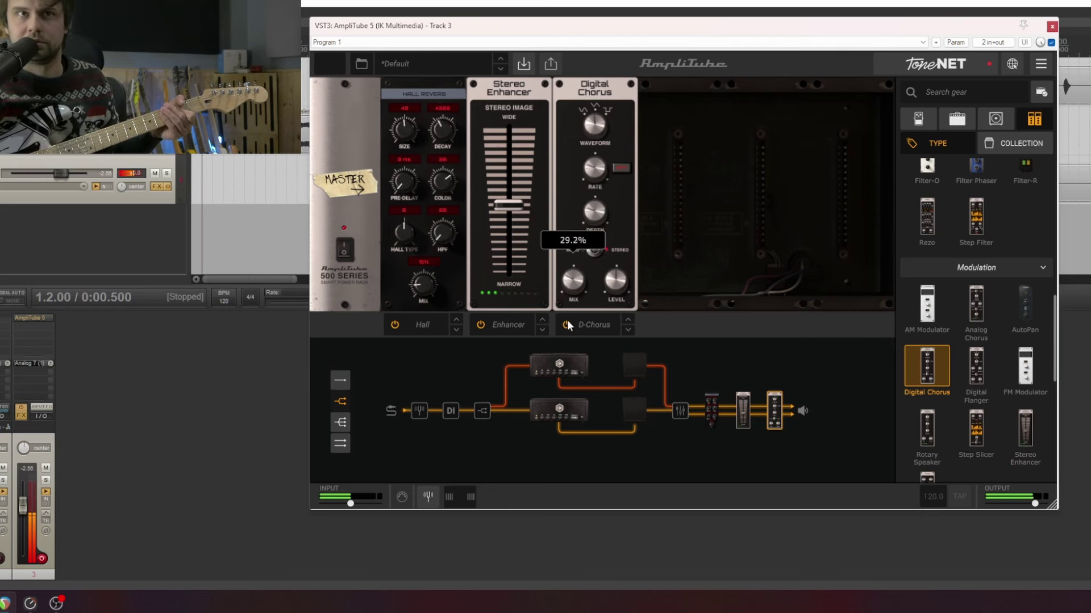
- Widen the Stereo Enhancer's stereo image moderately and place the unit after the Digital Chorus
{"action": "left_click", "coordinate": [512, 213]}
{"action": "left_click_drag", "start_coordinate": [513, 174], "coordinate": [511, 166]}
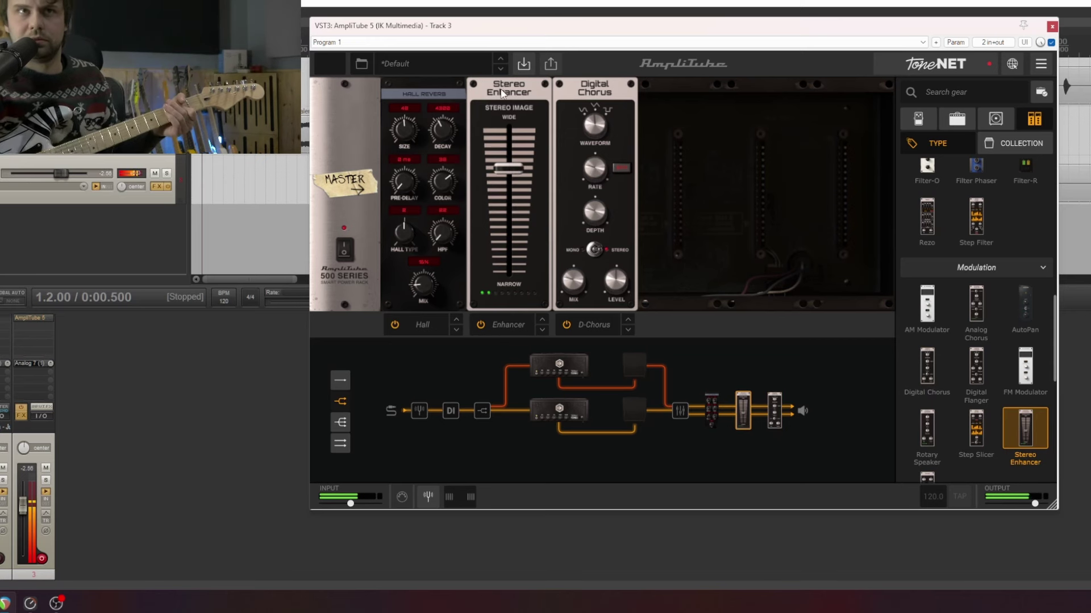
{"action": "left_click_drag", "start_coordinate": [503, 94], "coordinate": [630, 106]}
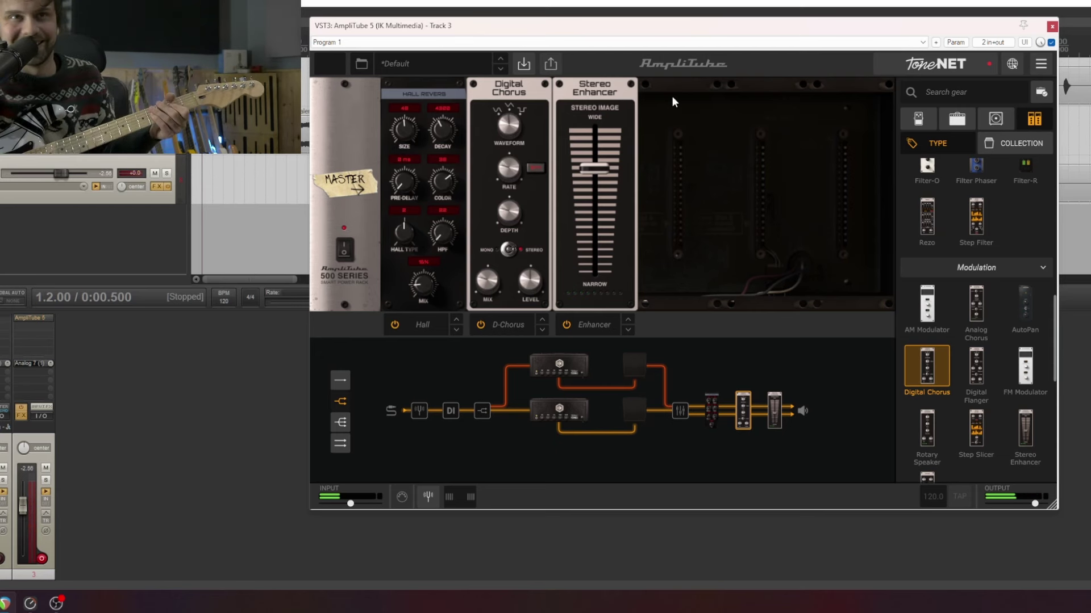
- Play the project to compare the reference with the chorus and stereo enhancer tone, and stop playback
{"action": "mouse_move", "coordinate": [494, 289]}
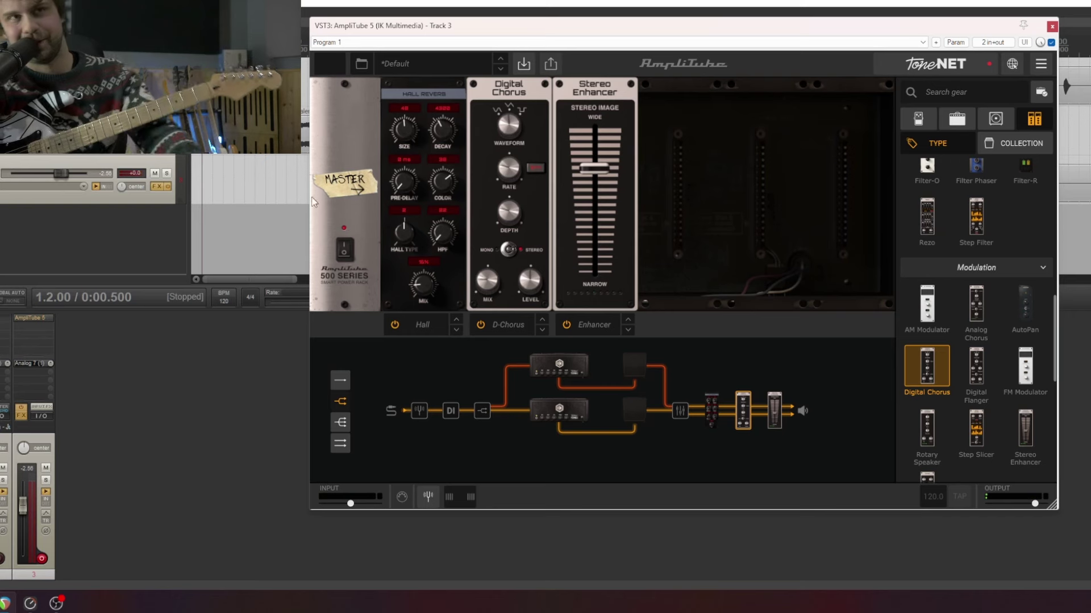
{"action": "key", "text": "space"}
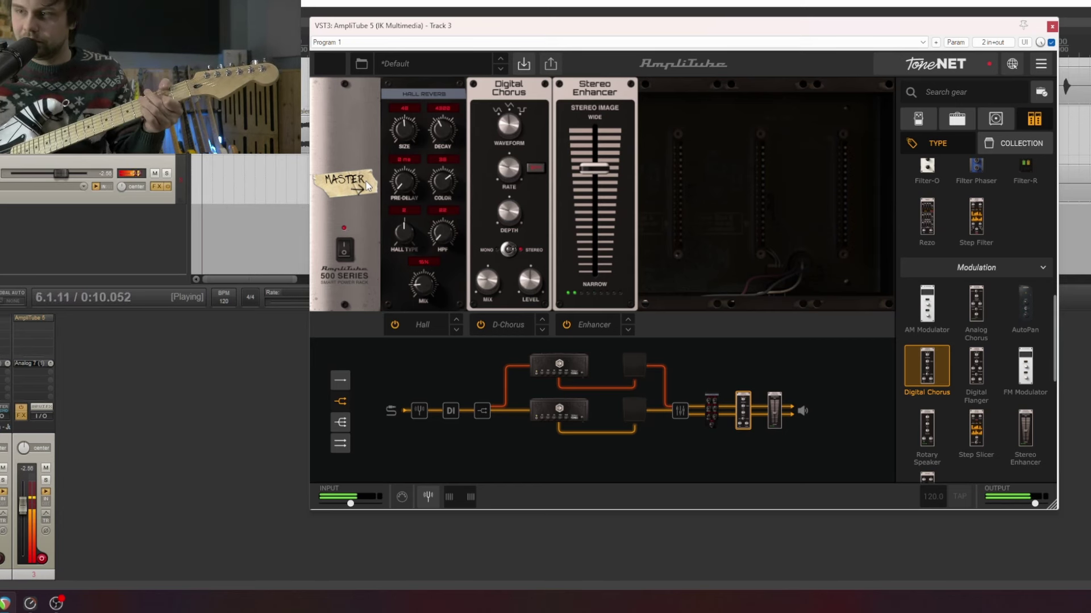
{"action": "key", "text": "space"}
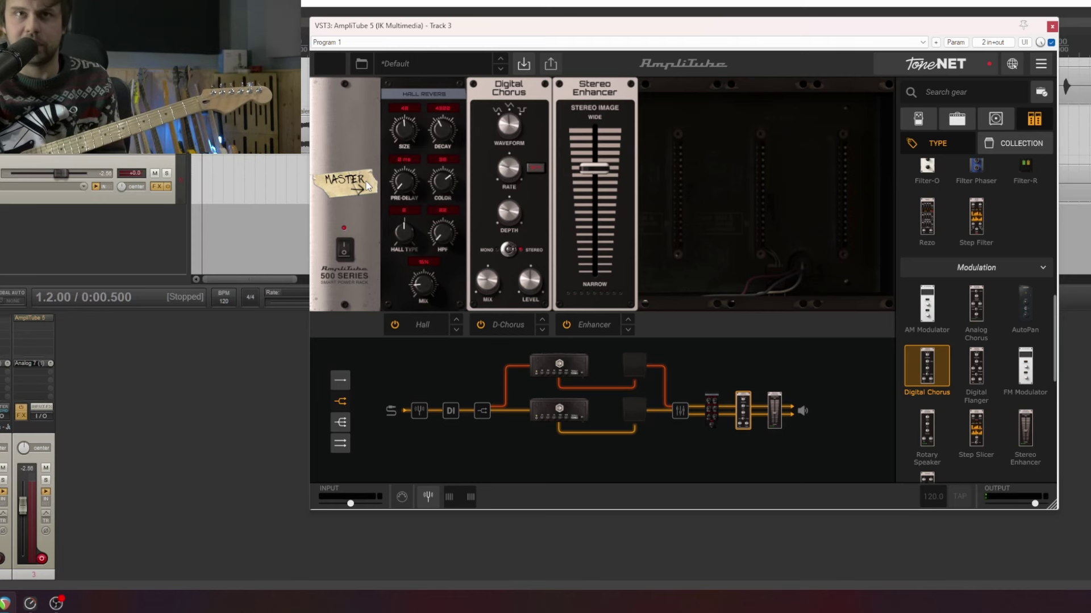
- Add a GraphicEQ before the Hall Reverb in the master rack and compare the tone against the project playback
{"action": "scroll", "coordinate": [980, 294], "scroll_direction": "down", "scroll_amount": 3}
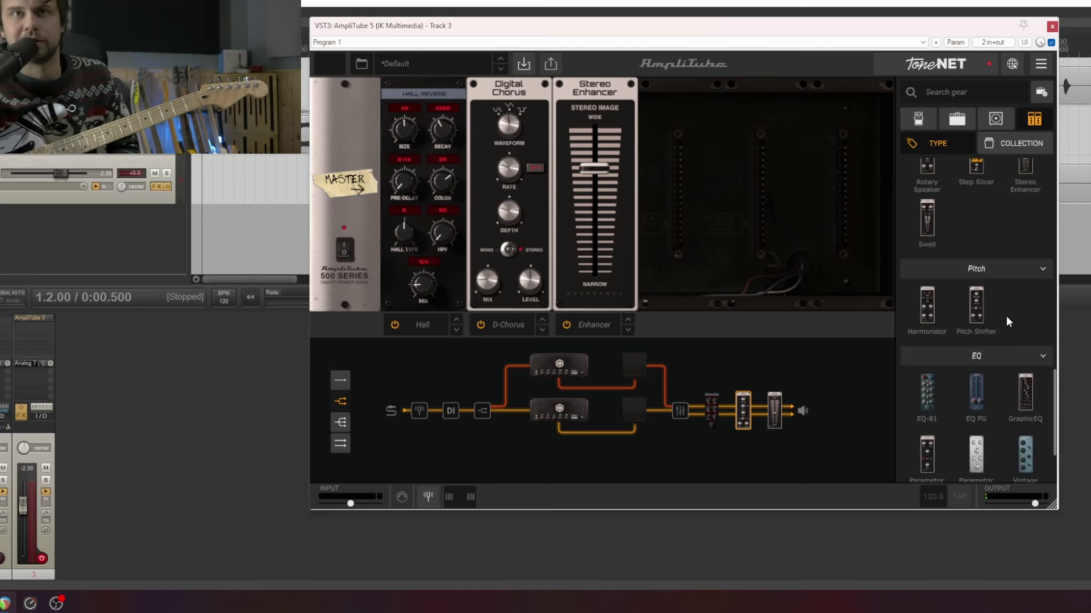
{"action": "scroll", "coordinate": [969, 359], "scroll_direction": "down", "scroll_amount": 3}
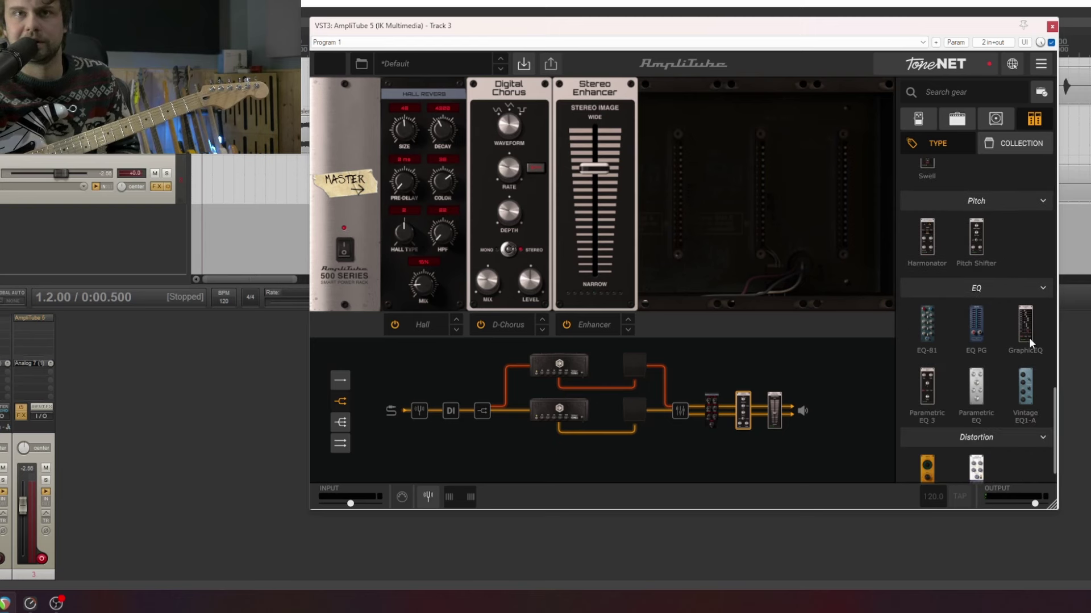
{"action": "left_click_drag", "start_coordinate": [924, 313], "coordinate": [708, 414]}
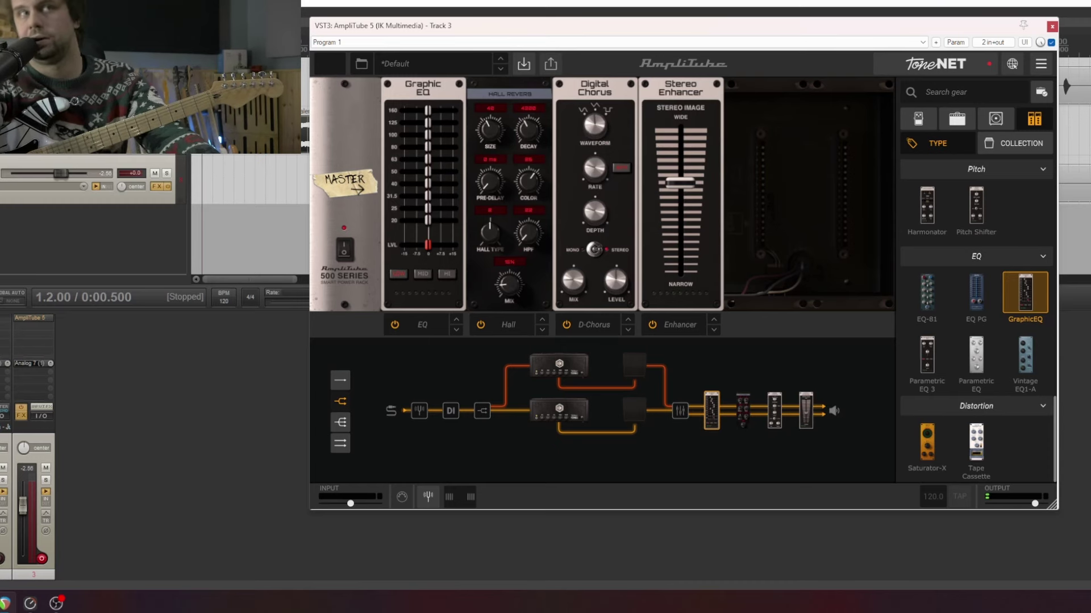
{"action": "key", "text": "space"}
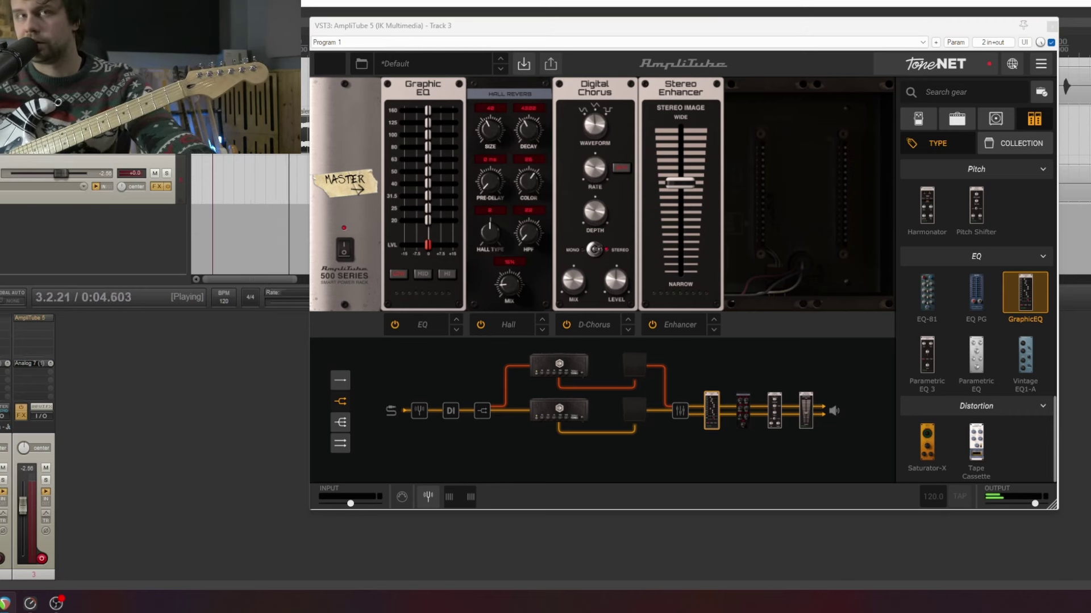
{"action": "key", "text": "space"}
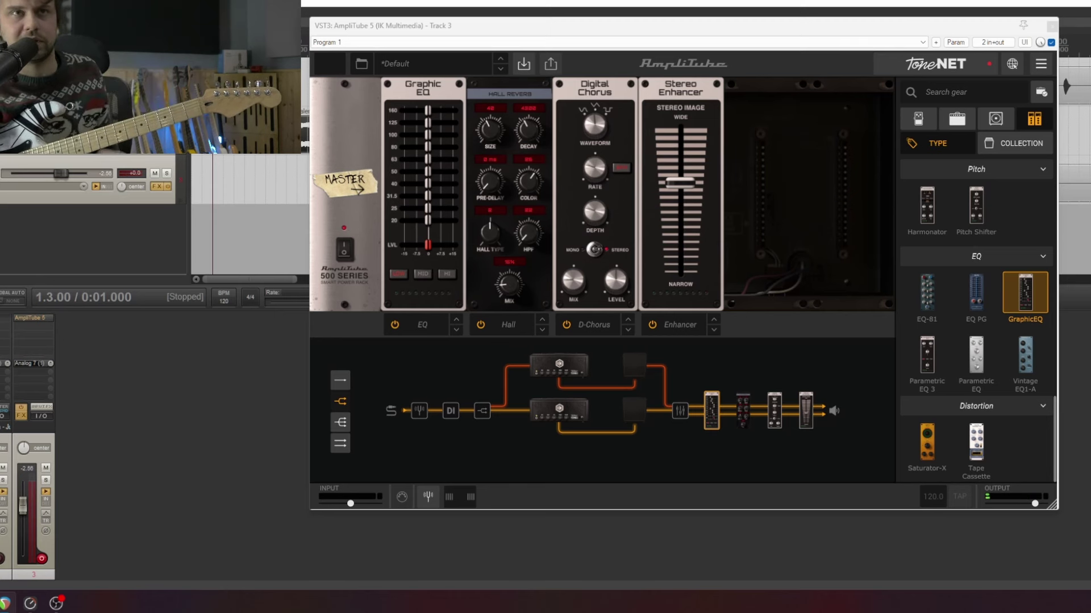
- Boost the Graphic EQ's 10k and 8k high bands, and compare the tone with the EQ bypassed and against the project playback
{"action": "left_click", "coordinate": [447, 274]}
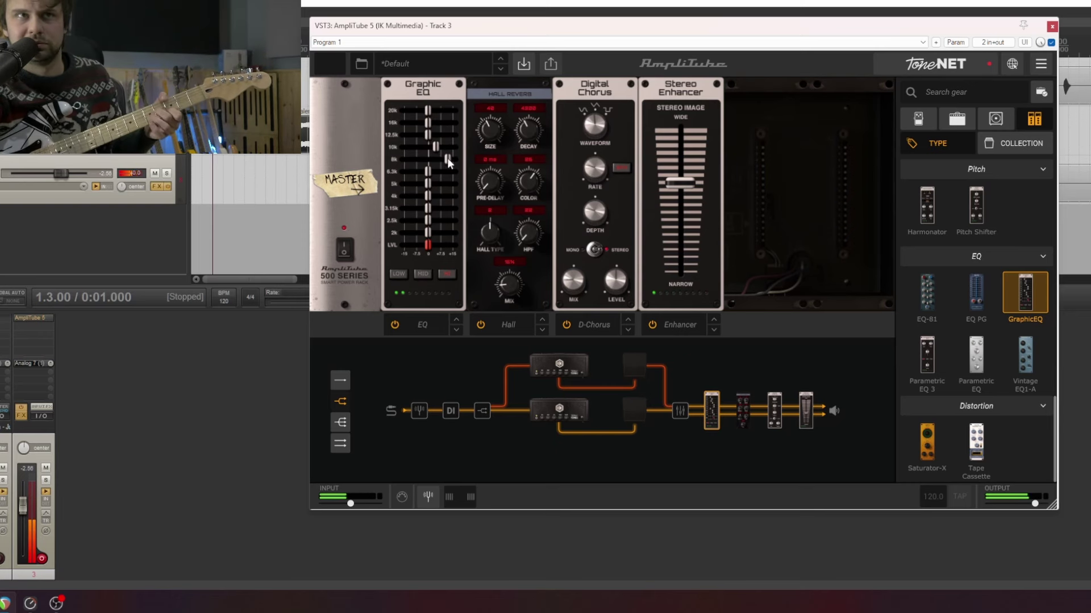
{"action": "left_click_drag", "start_coordinate": [448, 158], "coordinate": [441, 159]}
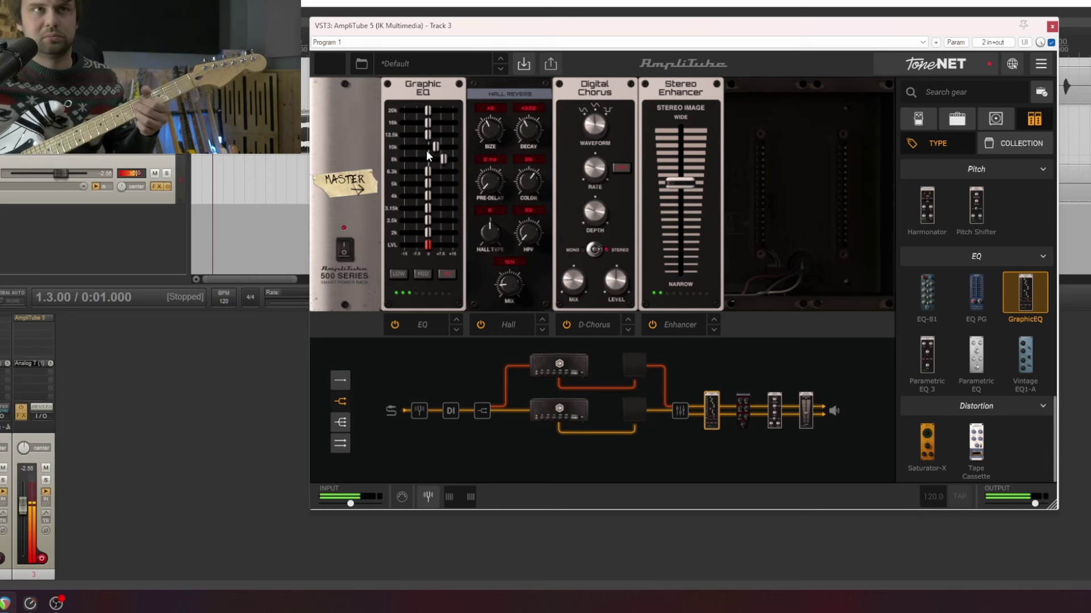
{"action": "left_click", "coordinate": [395, 324]}
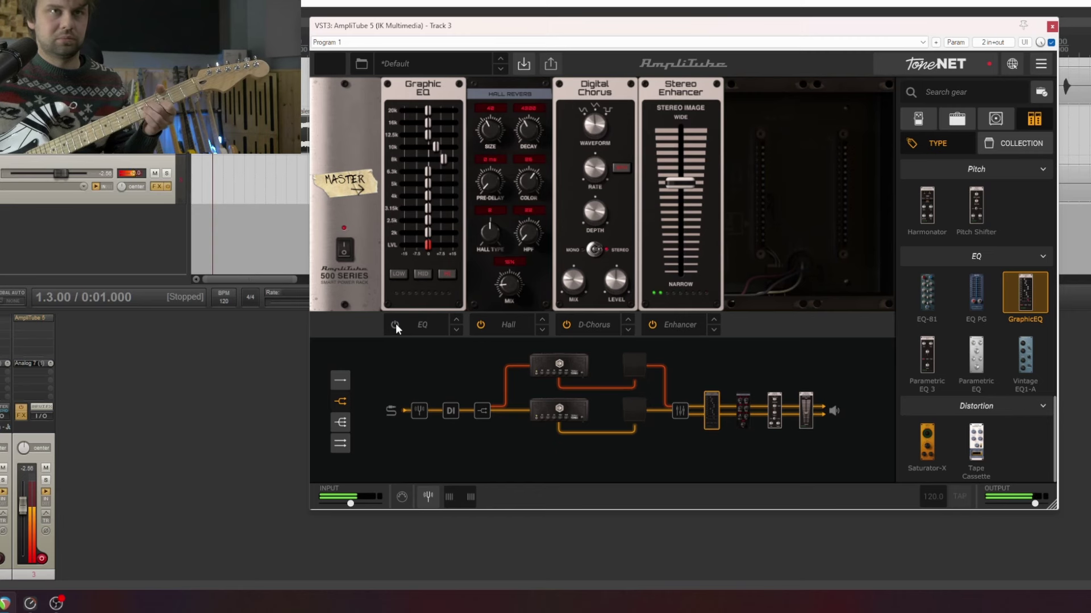
{"action": "left_click", "coordinate": [394, 325]}
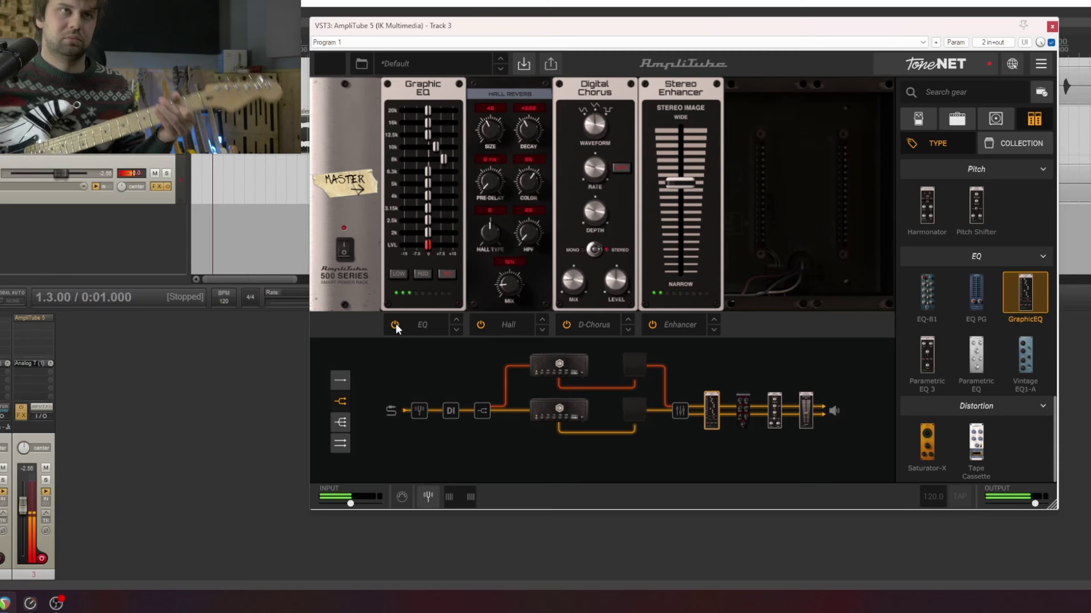
{"action": "key", "text": "space"}
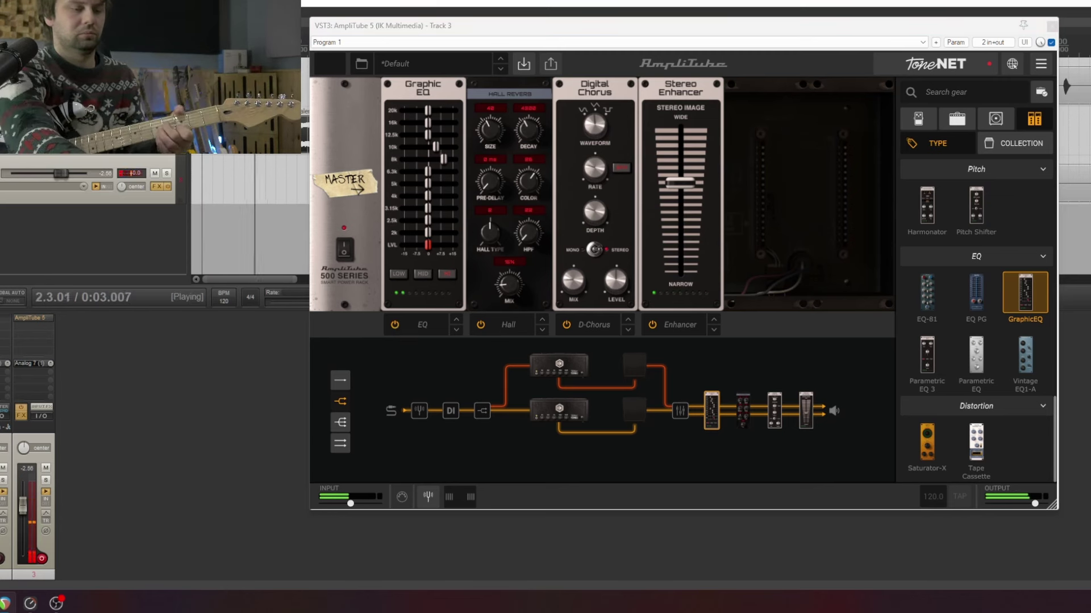
{"action": "key", "text": "space"}
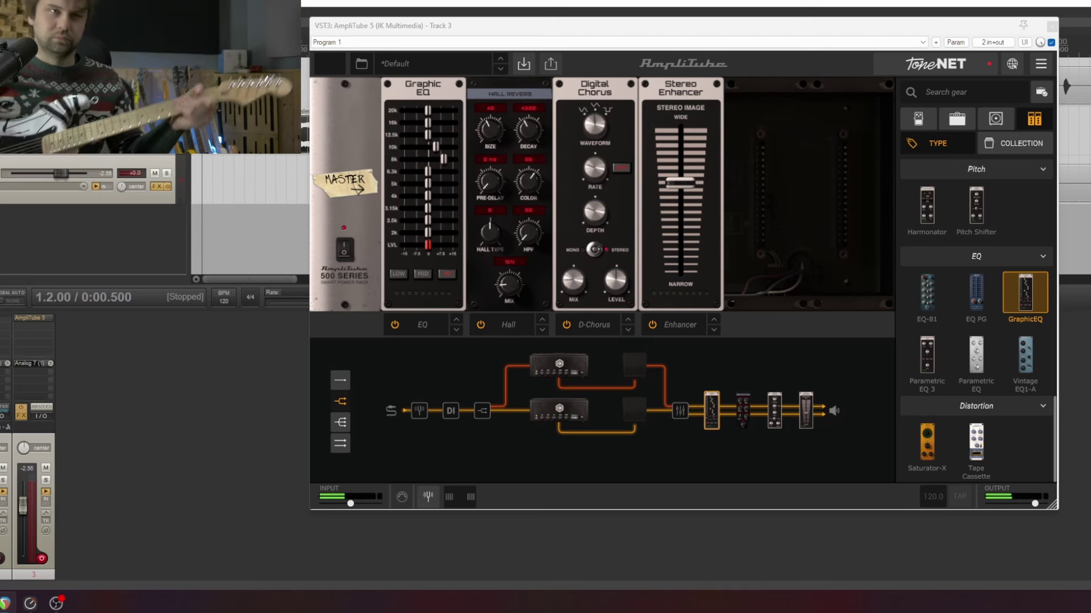
- Add a Digital Delay to the master rack and place it between the Digital Chorus and Stereo Enhancer
{"action": "left_click", "coordinate": [995, 119]}
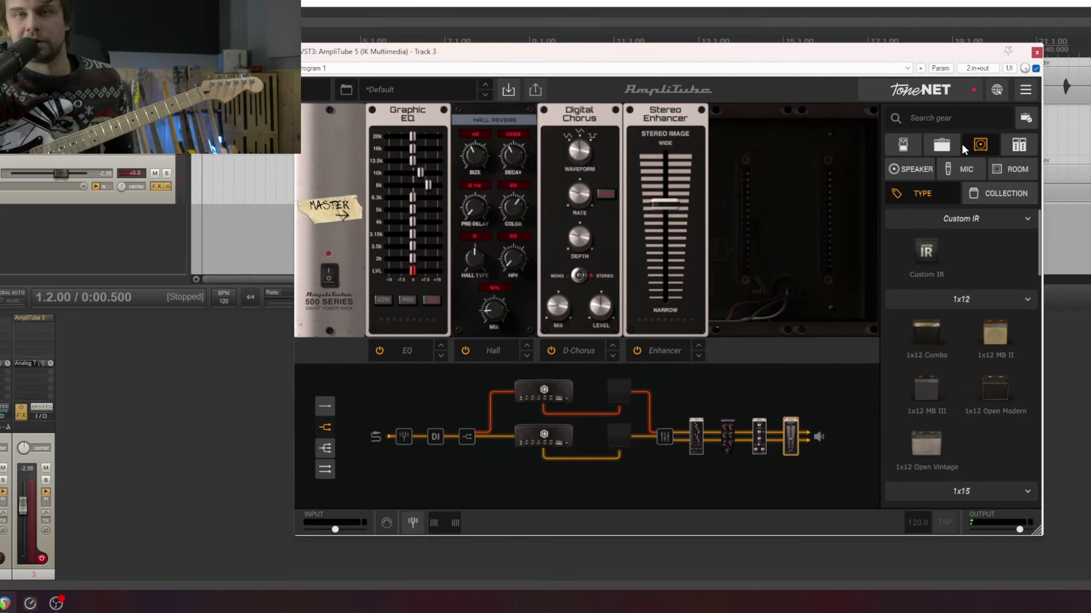
{"action": "left_click", "coordinate": [1020, 146]}
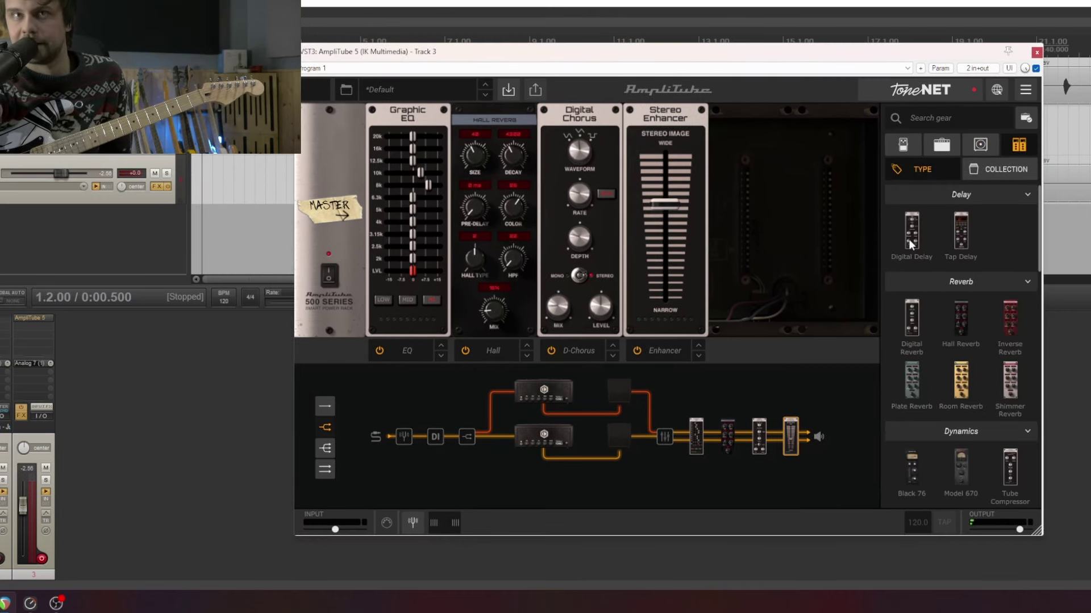
{"action": "left_click_drag", "start_coordinate": [910, 243], "coordinate": [813, 449]}
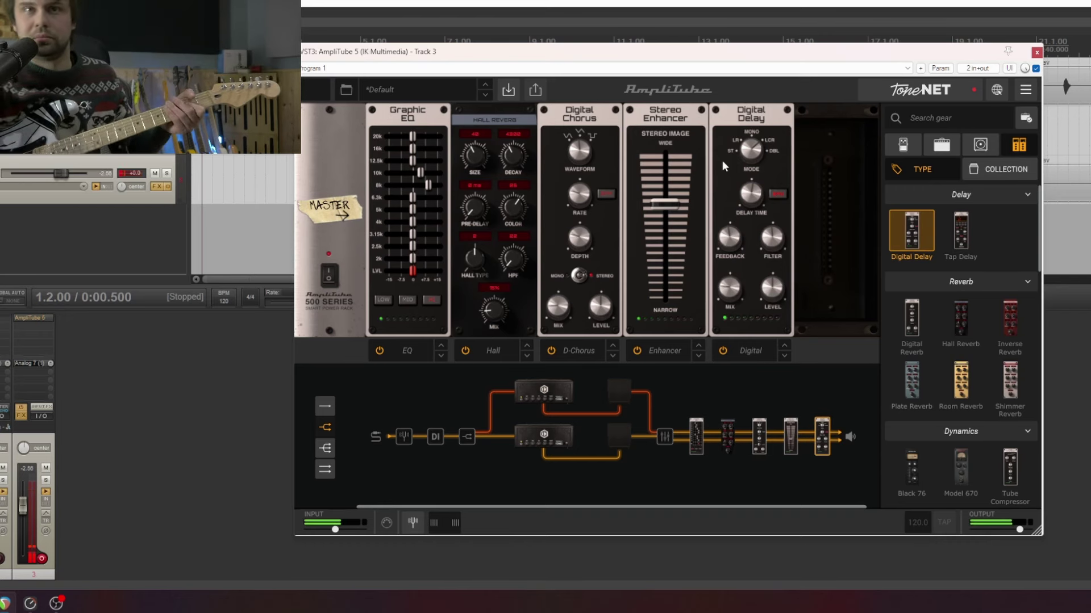
{"action": "left_click_drag", "start_coordinate": [822, 446], "coordinate": [789, 446]}
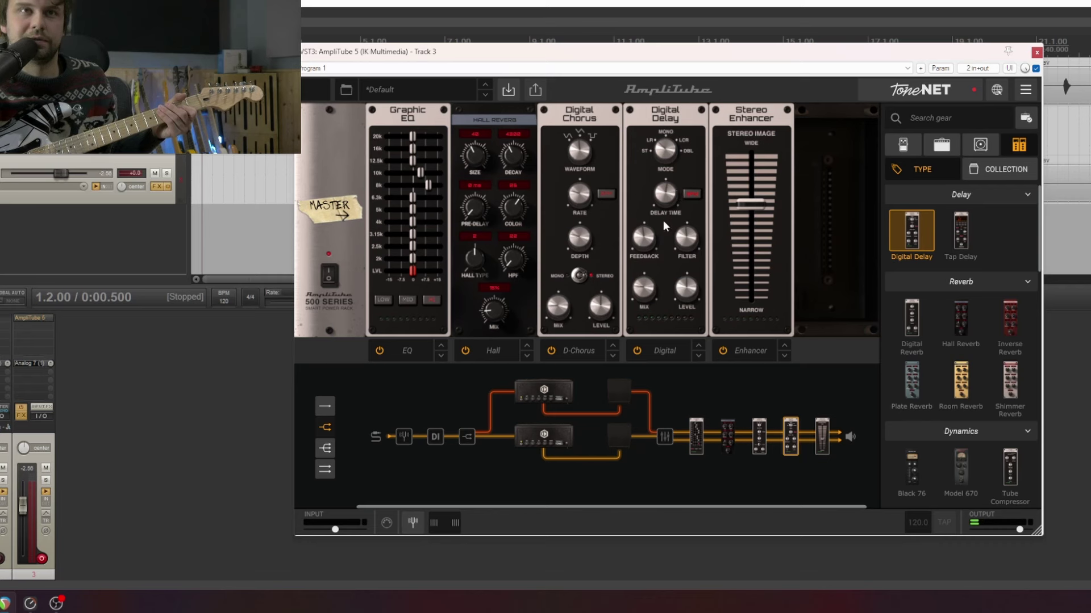
- Turn off the Digital Delay's BPM sync, lower its mix slightly, and raise the delay time to about 586 ms
{"action": "left_click", "coordinate": [692, 198]}
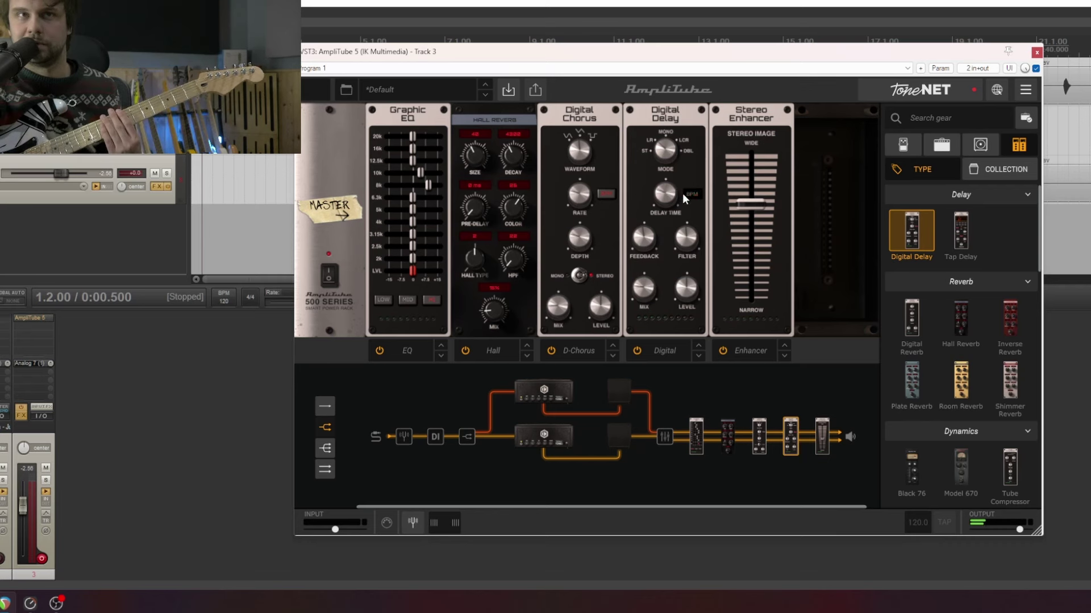
{"action": "mouse_move", "coordinate": [661, 196]}
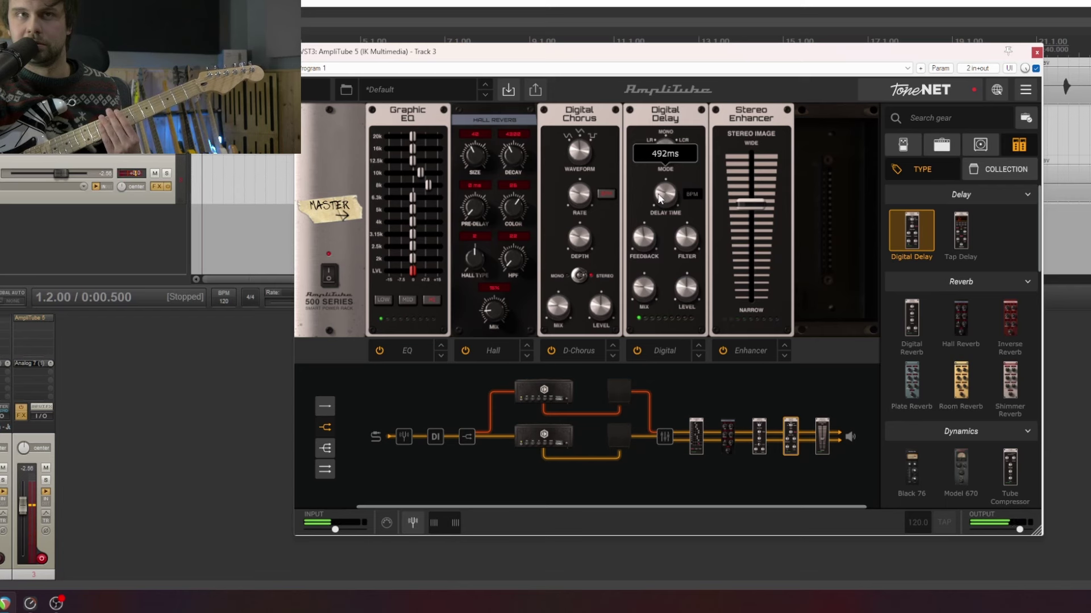
{"action": "mouse_move", "coordinate": [642, 239]}
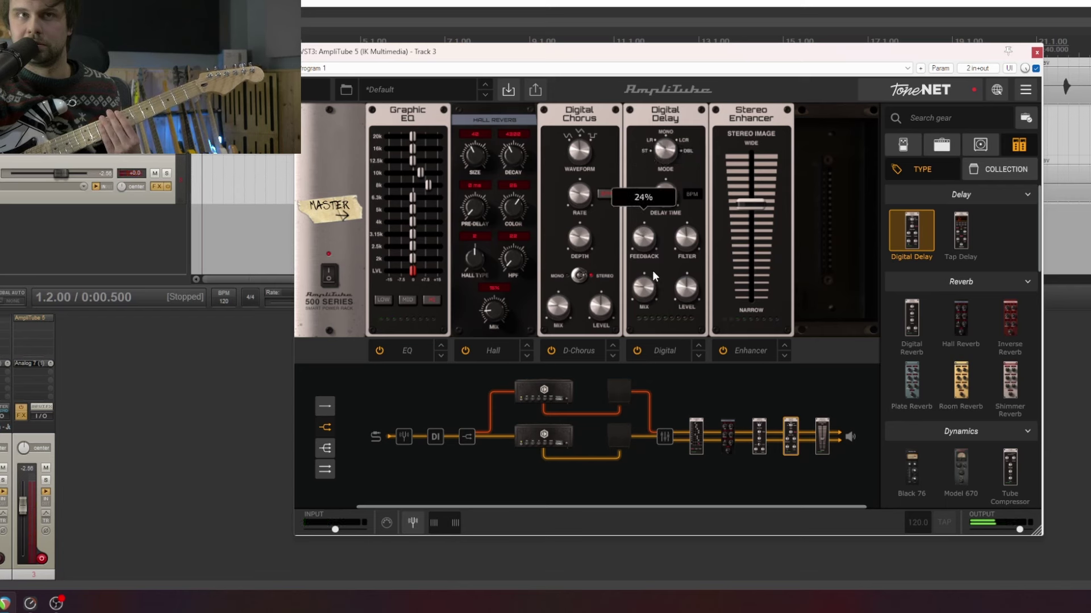
{"action": "mouse_move", "coordinate": [644, 296]}
{"action": "left_click_drag", "start_coordinate": [645, 297], "coordinate": [642, 303]}
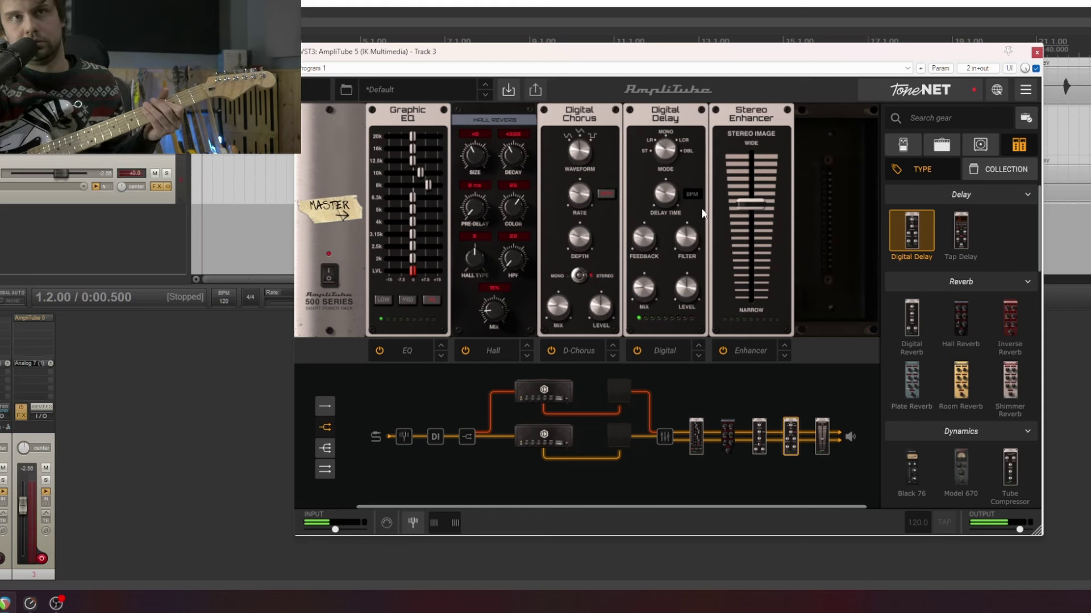
{"action": "mouse_move", "coordinate": [666, 193]}
{"action": "scroll", "coordinate": [667, 193], "scroll_direction": "up", "scroll_amount": 1}
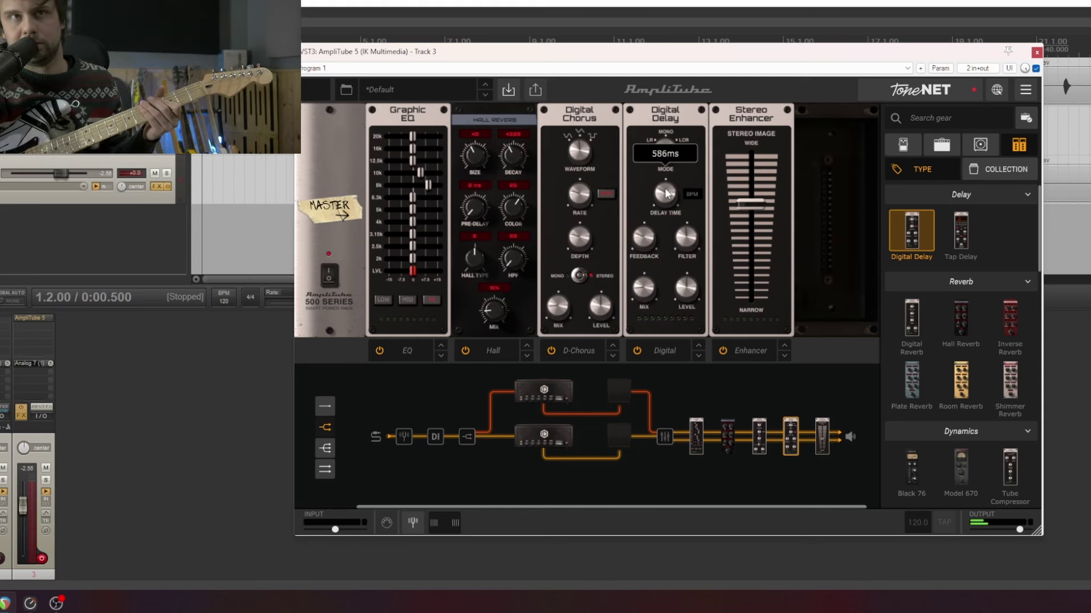